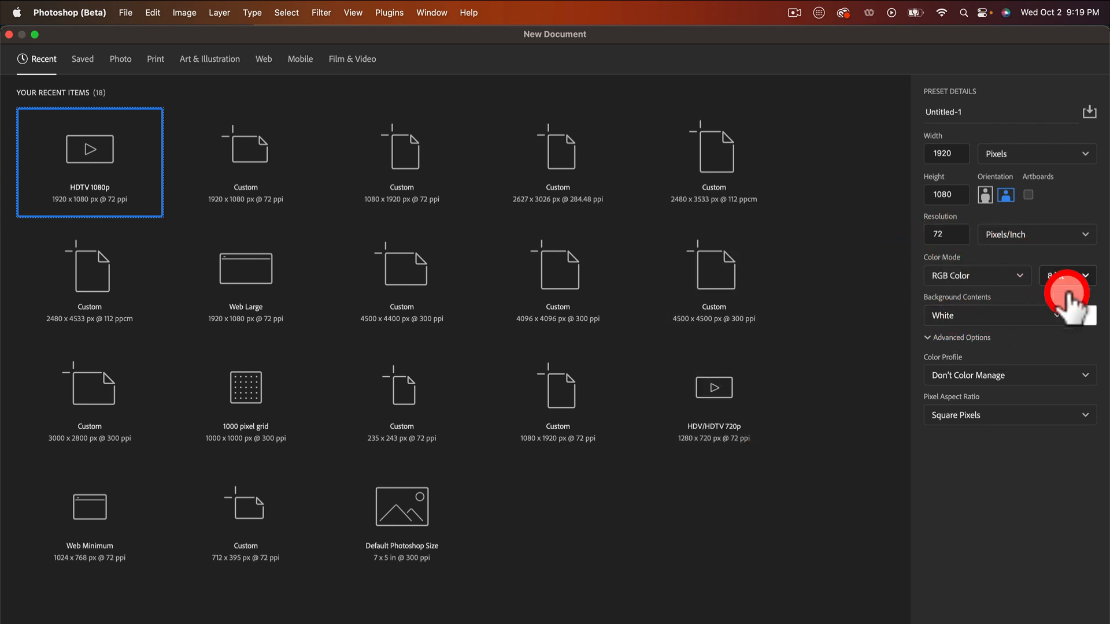
Create a 1920 x 1080 px RGB document at 72 ppi with a white background, and hide its guides.
{"action": "key", "text": "Return"}
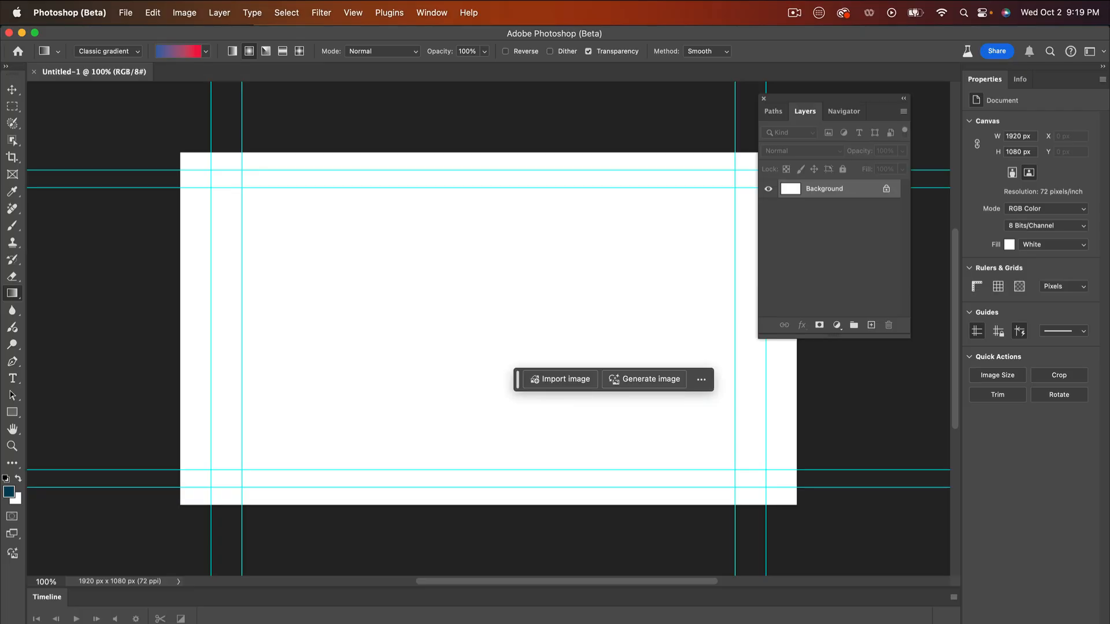
{"action": "left_click", "coordinate": [354, 12]}
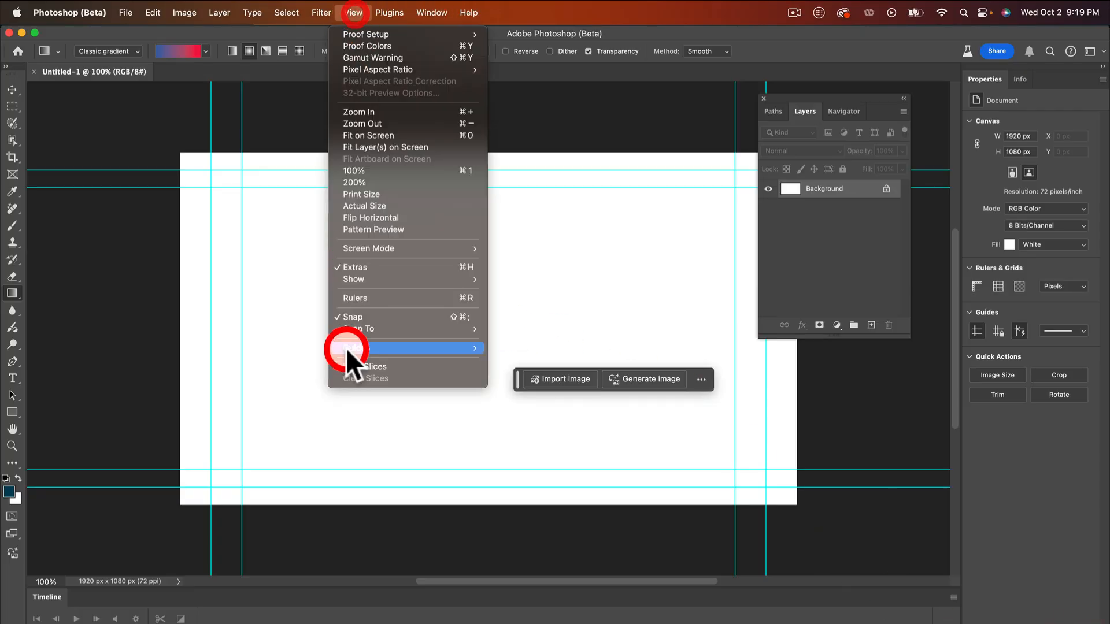
{"action": "left_click", "coordinate": [356, 266]}
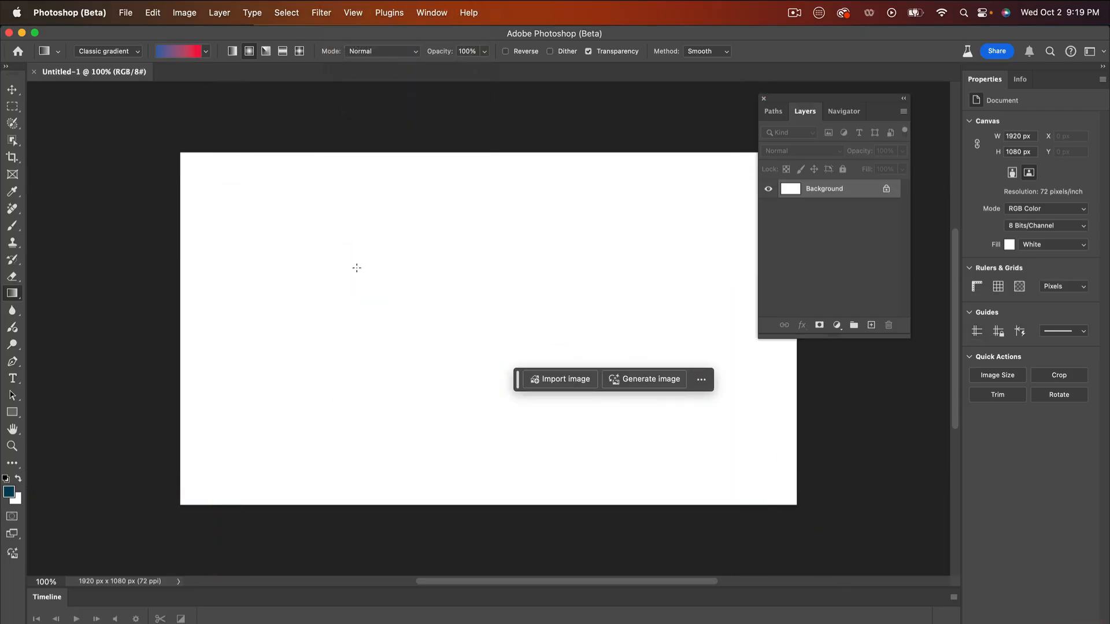
{"action": "left_click_drag", "start_coordinate": [761, 96], "coordinate": [864, 74]}
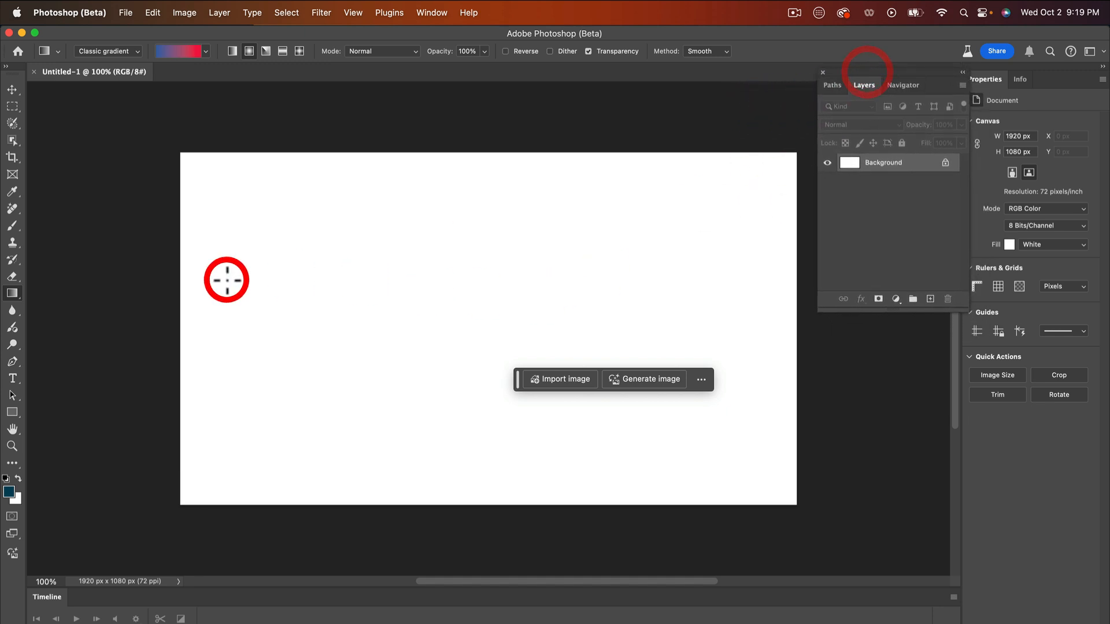
Add the red text "Tutorial" in Anton Regular at 50 pt on the canvas and commit it.
{"action": "left_click", "coordinate": [13, 377]}
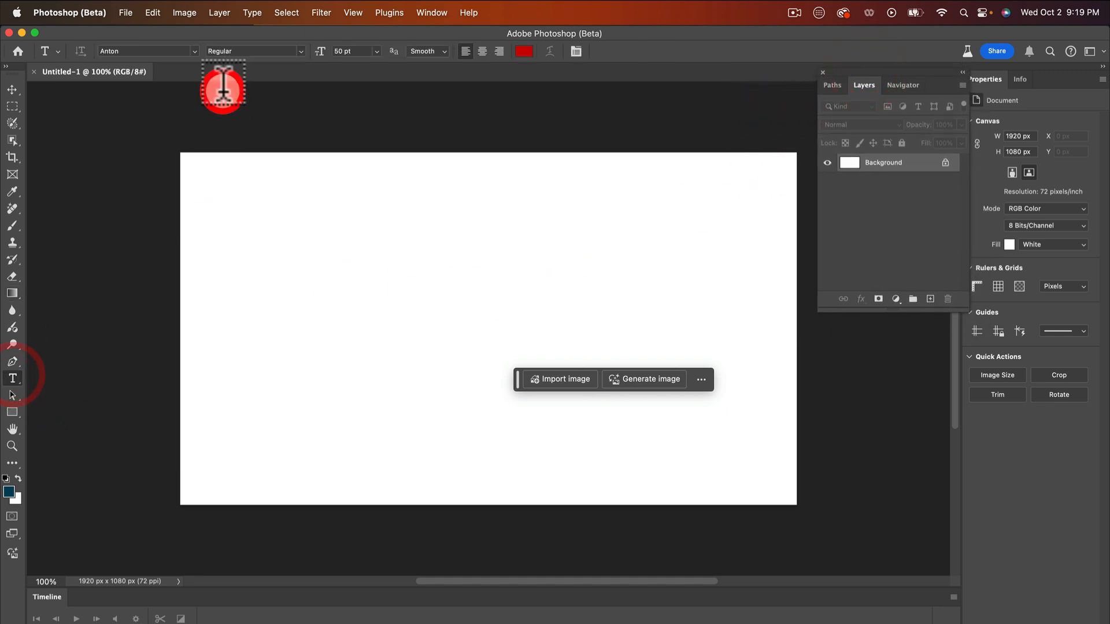
{"action": "left_click", "coordinate": [296, 330]}
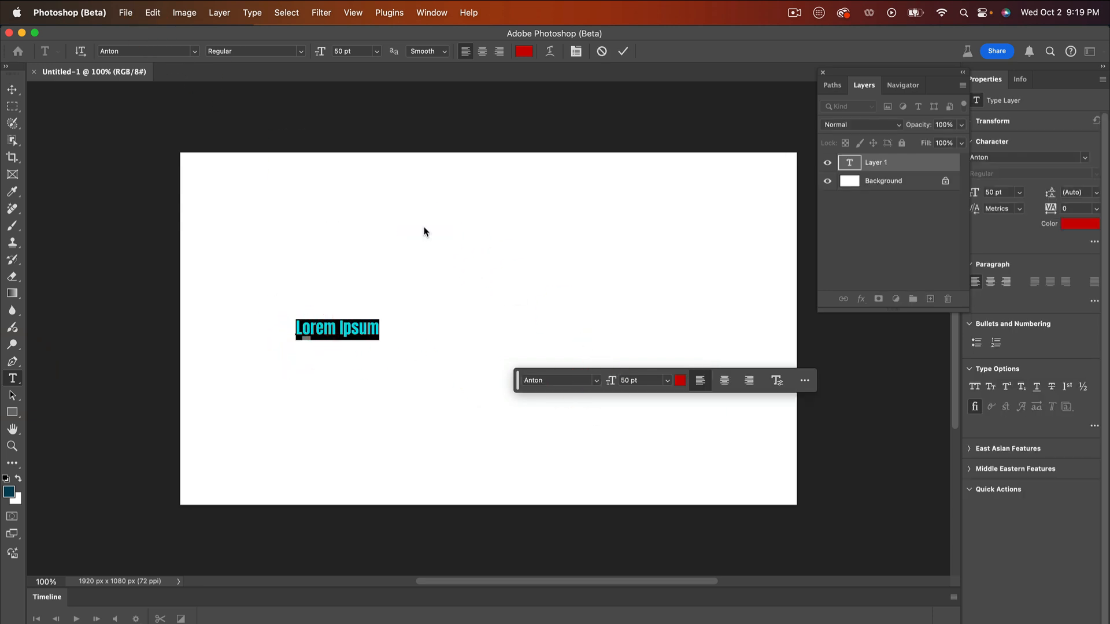
{"action": "type", "text": "Tu"}
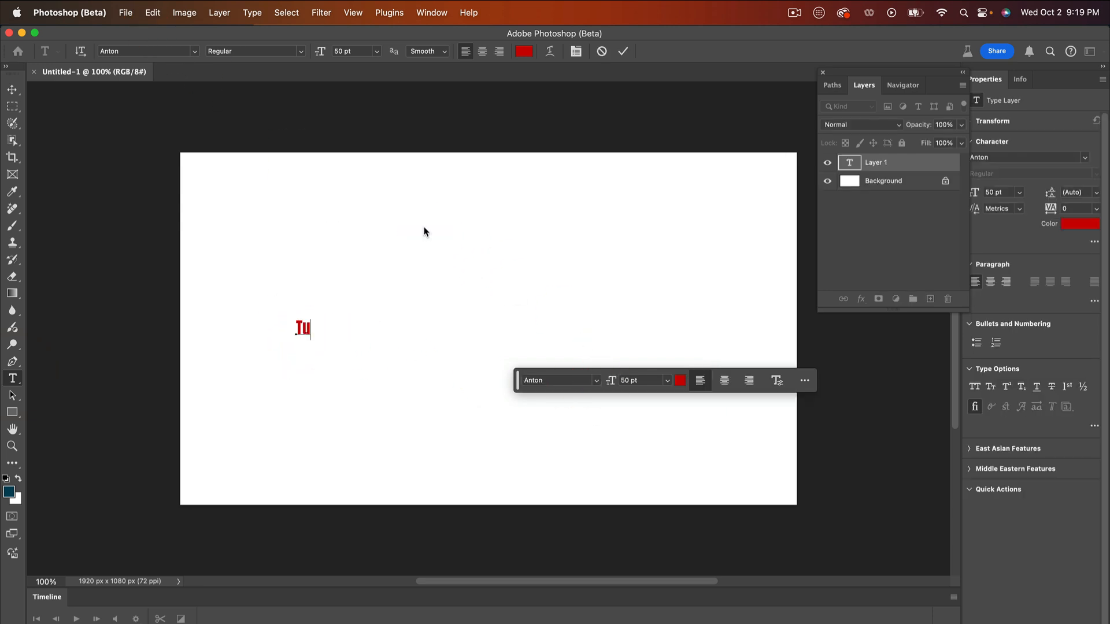
{"action": "type", "text": "torial"}
{"action": "left_click", "coordinate": [388, 279]}
{"action": "left_click", "coordinate": [158, 134]}
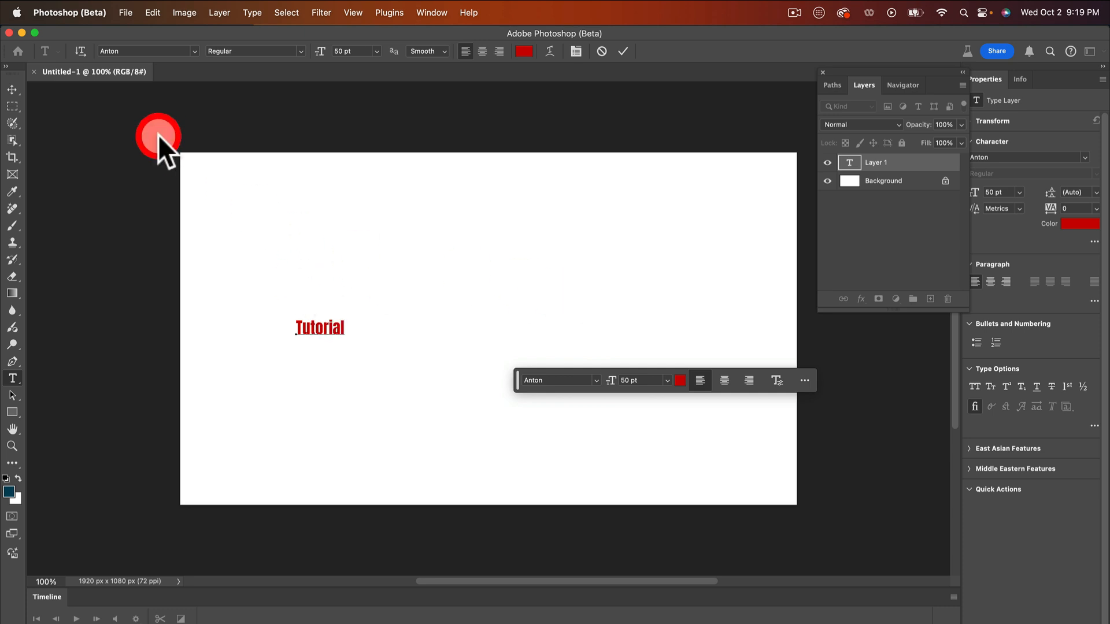
{"action": "left_click", "coordinate": [22, 91]}
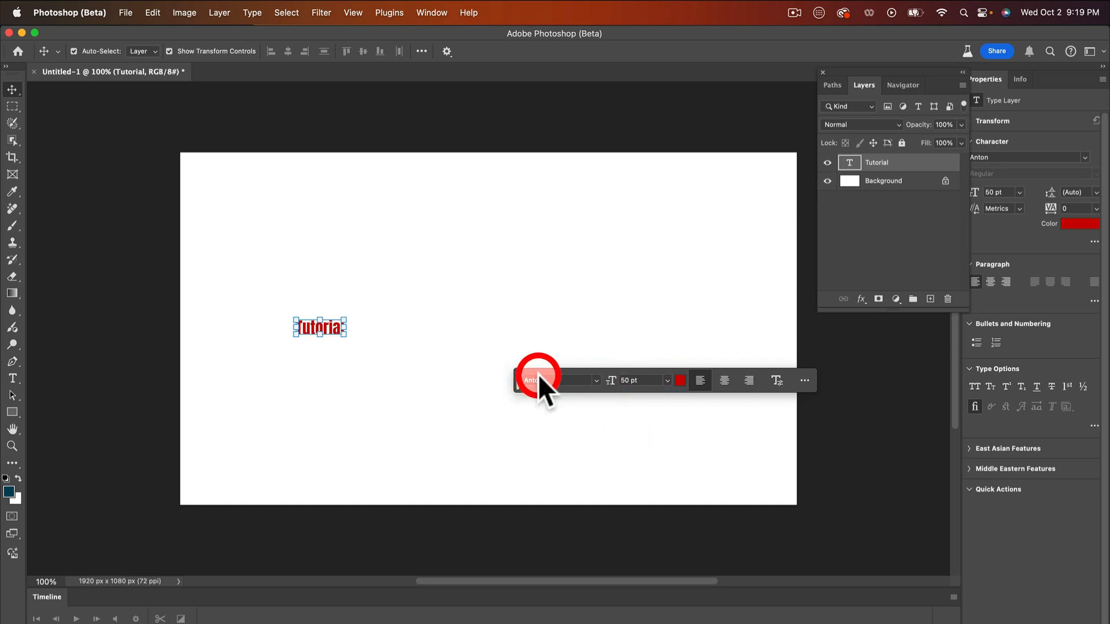
Set the font size of the "Tutorial" text to 300 pt.
{"action": "left_click", "coordinate": [515, 377]}
{"action": "left_click_drag", "start_coordinate": [514, 376], "coordinate": [192, 472]}
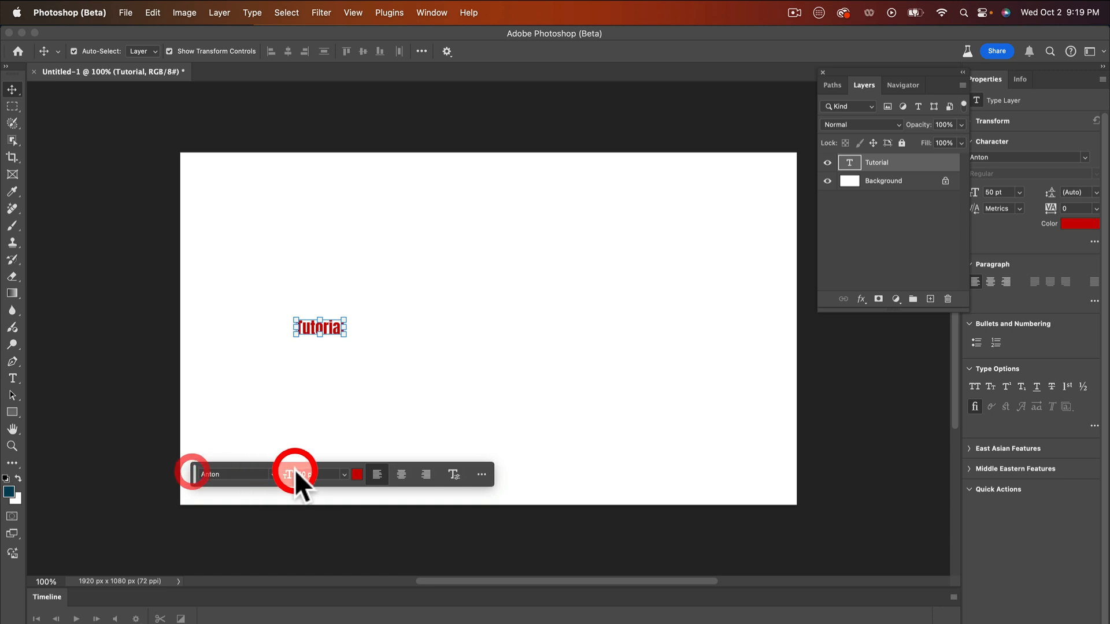
{"action": "left_click", "coordinate": [344, 474]}
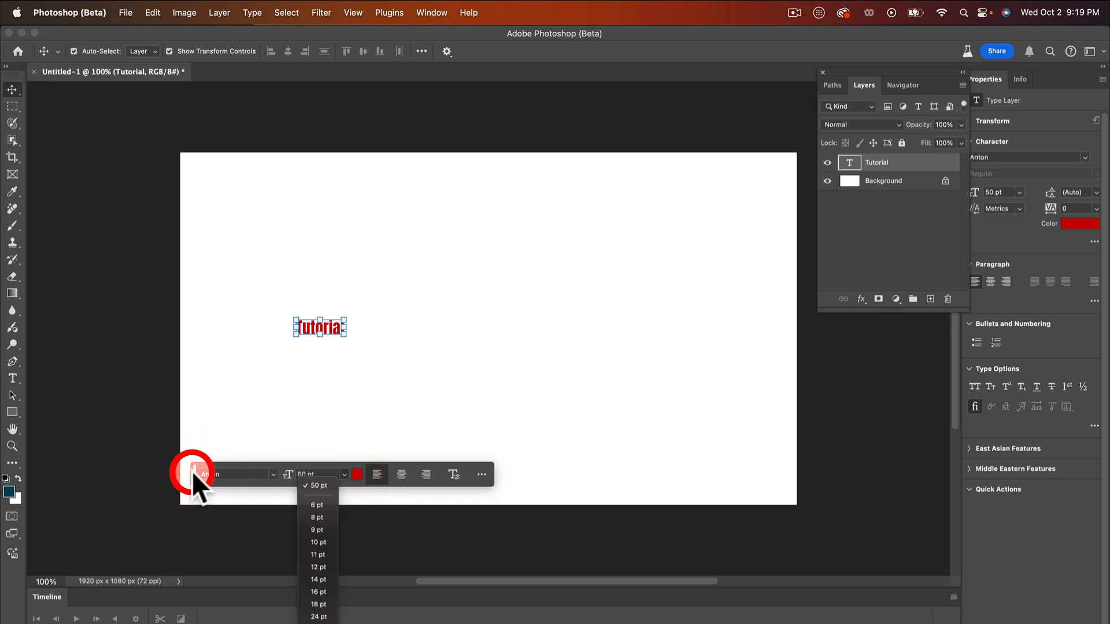
{"action": "left_click_drag", "start_coordinate": [193, 472], "coordinate": [185, 127]}
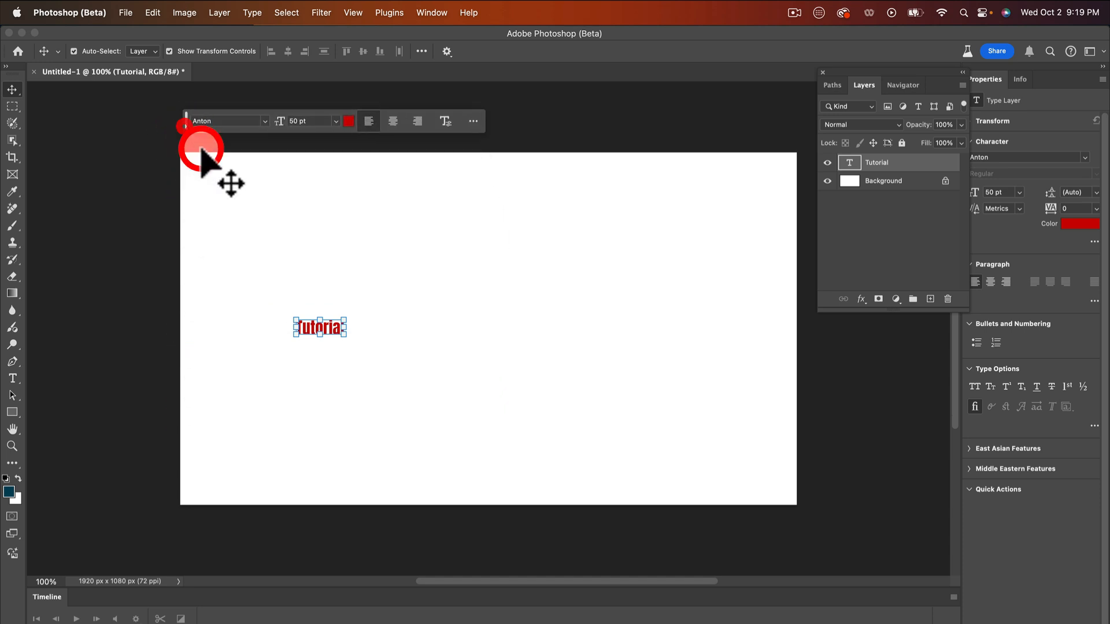
{"action": "left_click", "coordinate": [334, 120]}
{"action": "left_click", "coordinate": [309, 350]}
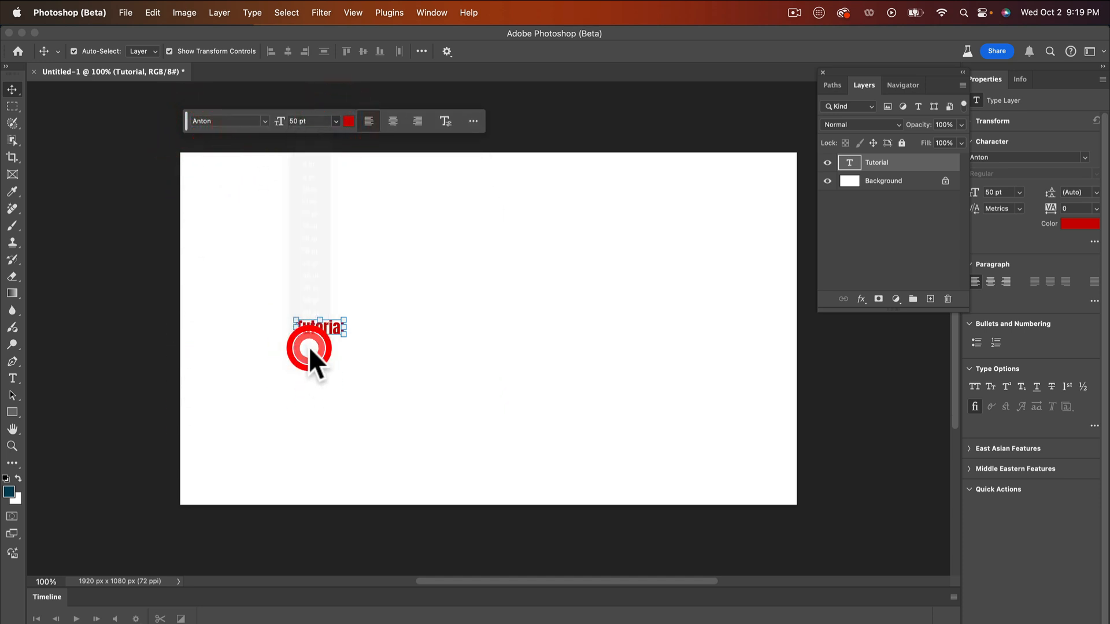
Move the enlarged "Tutorial" text to about the middle of the canvas and leave it selected.
{"action": "left_click", "coordinate": [508, 296]}
{"action": "left_click_drag", "start_coordinate": [508, 296], "coordinate": [542, 324]}
{"action": "left_click", "coordinate": [837, 420]}
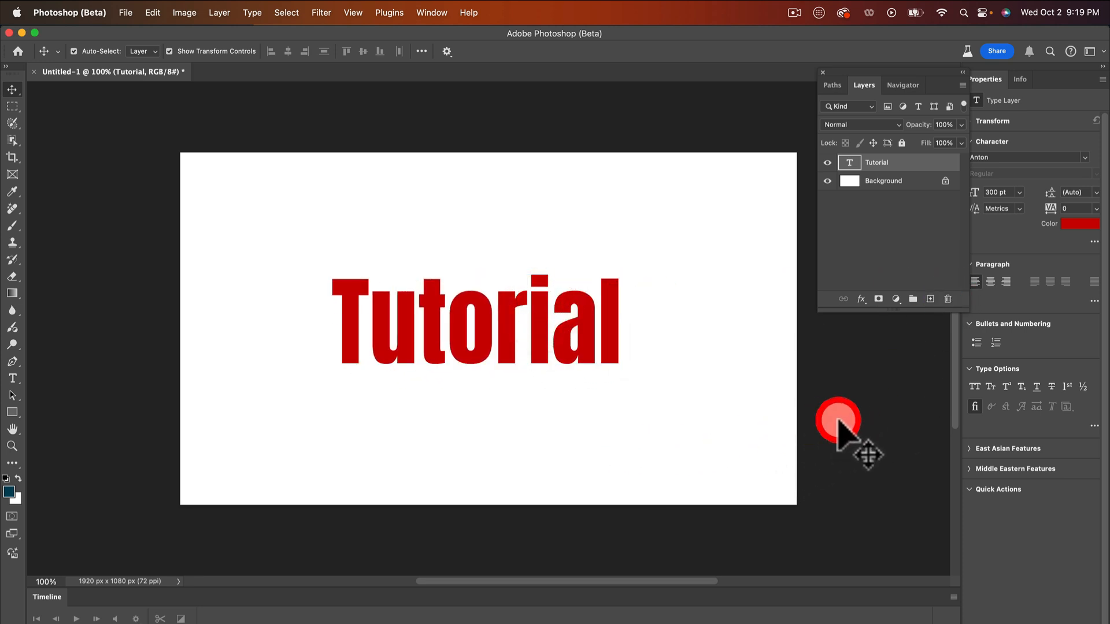
{"action": "scroll", "coordinate": [445, 308], "scroll_direction": "down", "scroll_amount": 1}
{"action": "left_click", "coordinate": [426, 292]}
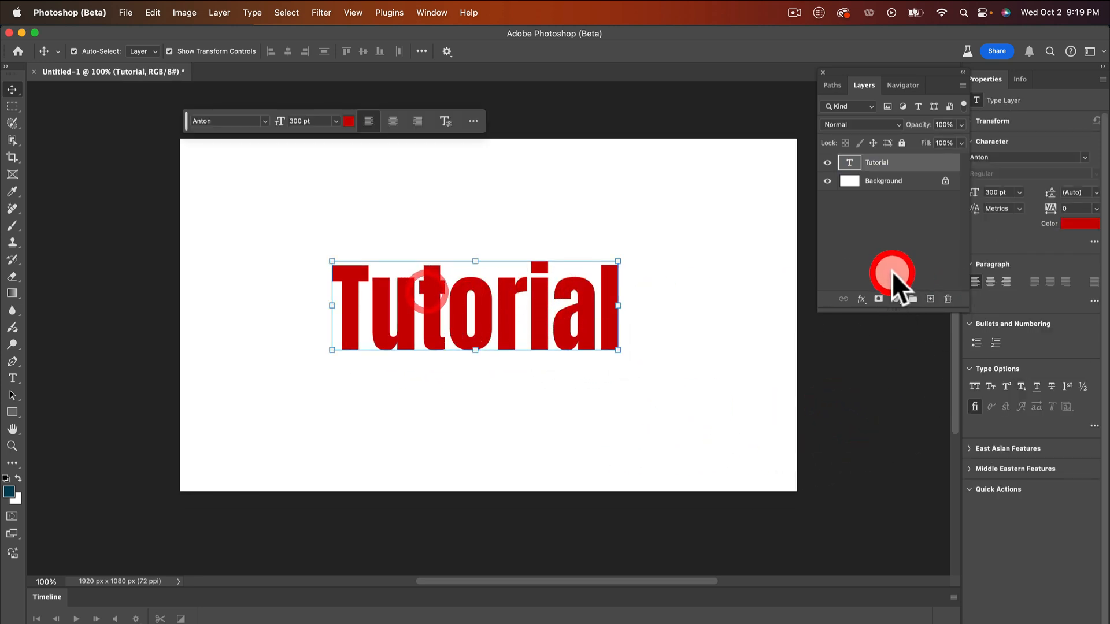
{"action": "scroll", "coordinate": [809, 294], "scroll_direction": "up", "scroll_amount": 10}
{"action": "scroll", "coordinate": [594, 383], "scroll_direction": "down", "scroll_amount": 10}
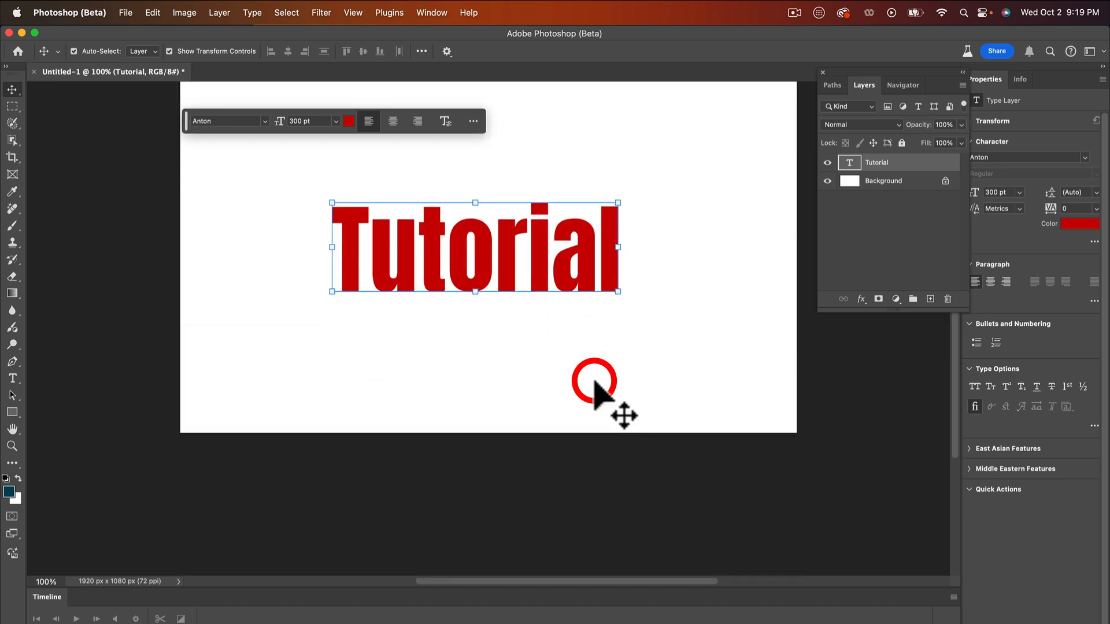
{"action": "scroll", "coordinate": [594, 382], "scroll_direction": "up", "scroll_amount": 3}
Open the teal and orange Chicago shoreline image "Firefly the city of chicago...39339 (1).jpg" from the Downloads folder.
{"action": "left_click", "coordinate": [122, 12]}
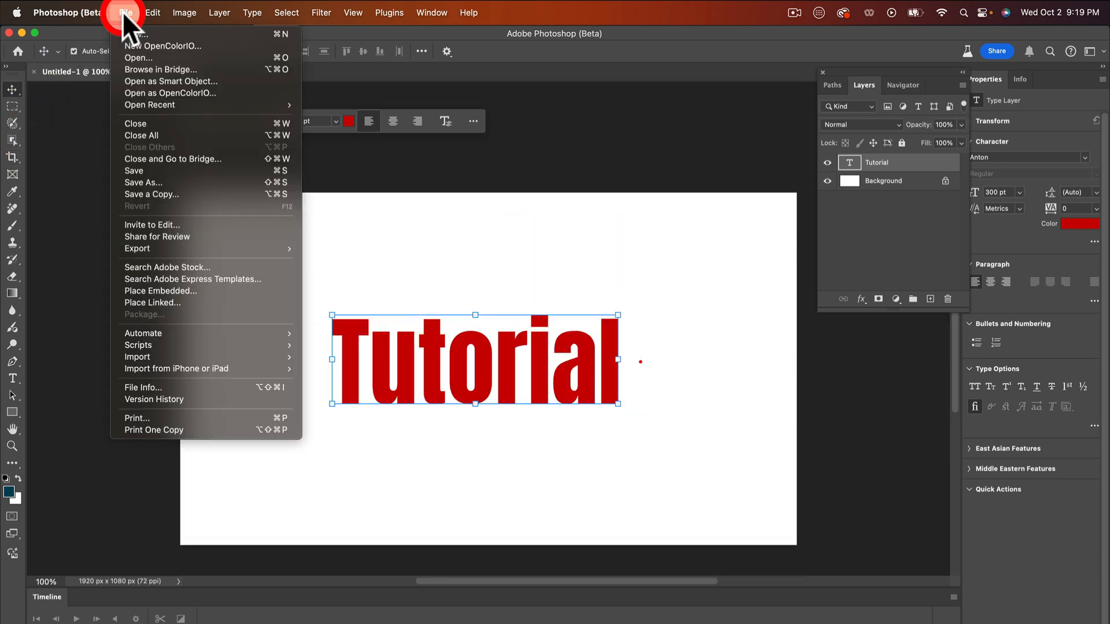
{"action": "left_click", "coordinate": [132, 57]}
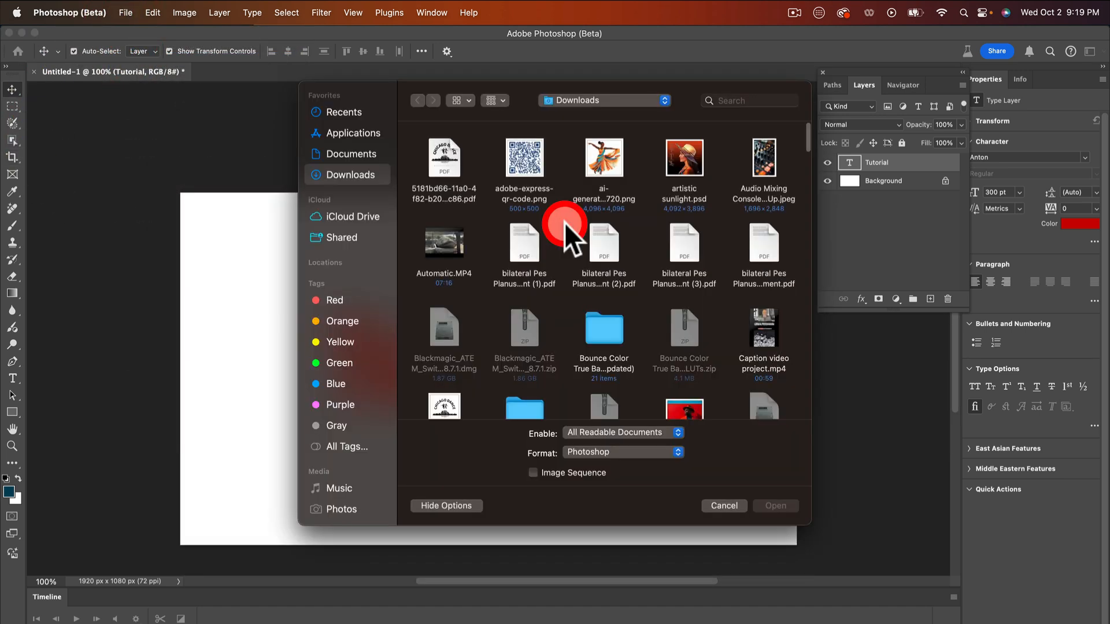
{"action": "scroll", "coordinate": [702, 309], "scroll_direction": "down", "scroll_amount": 15}
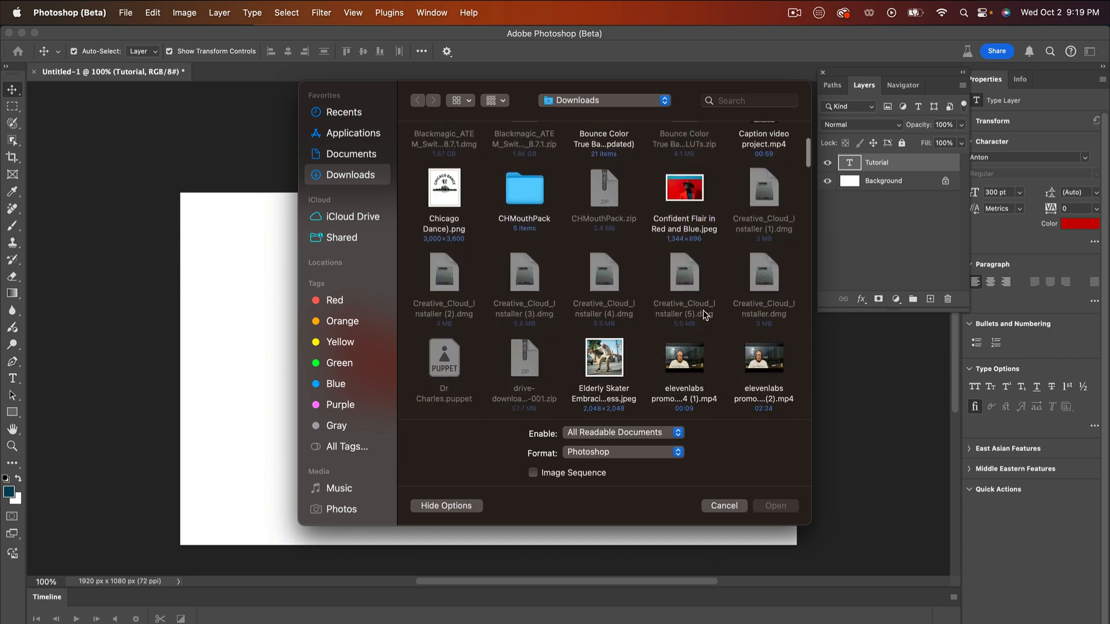
{"action": "scroll", "coordinate": [702, 312], "scroll_direction": "down", "scroll_amount": 10}
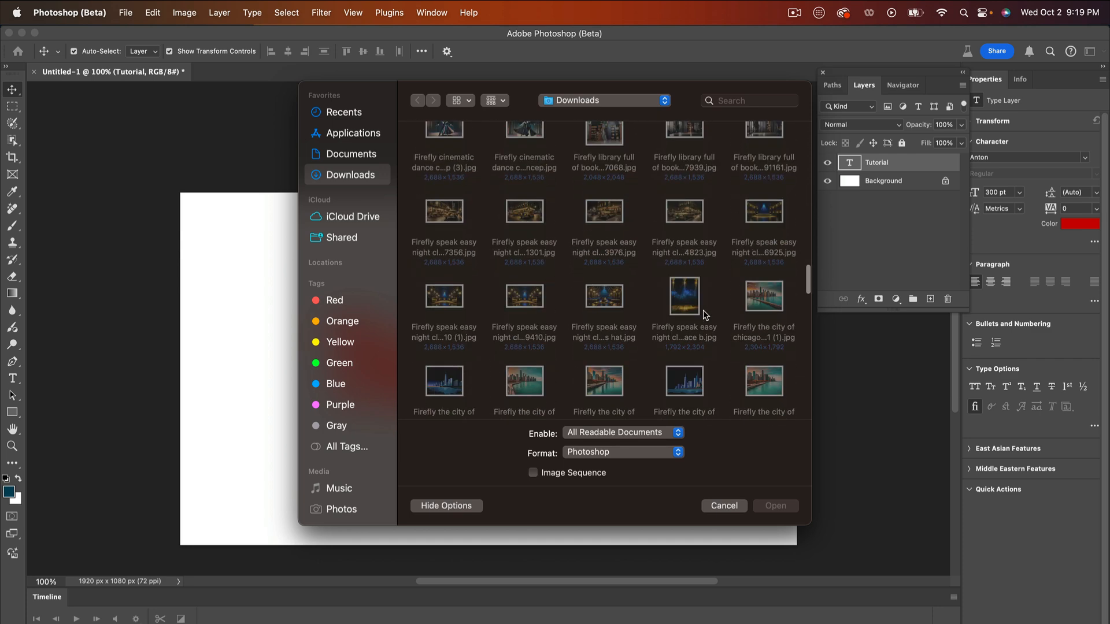
{"action": "left_click", "coordinate": [585, 255]}
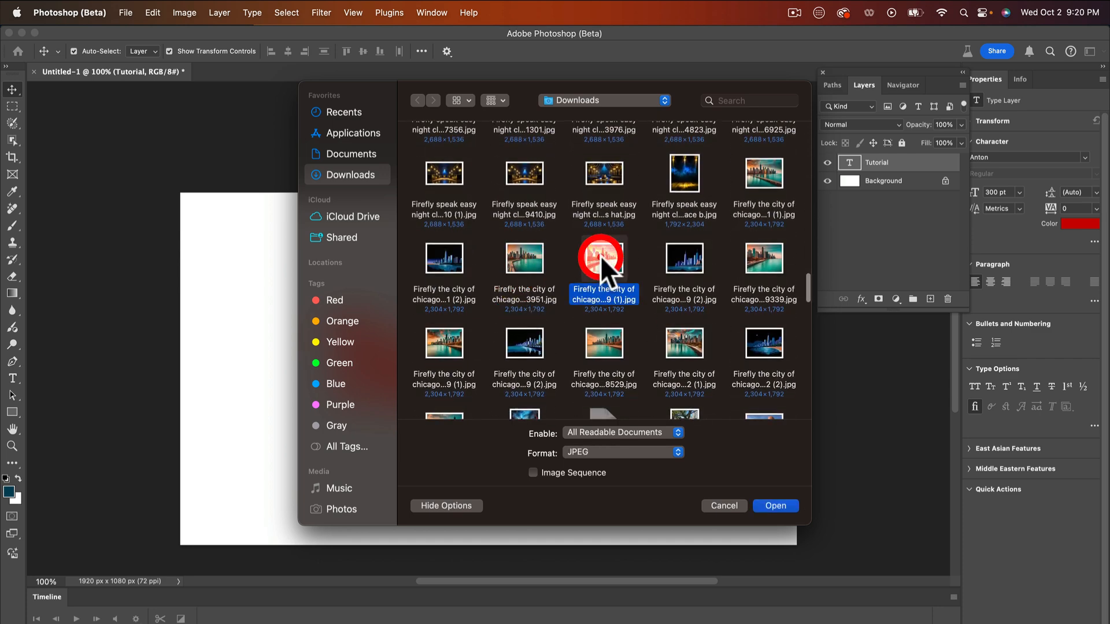
{"action": "left_click", "coordinate": [787, 505]}
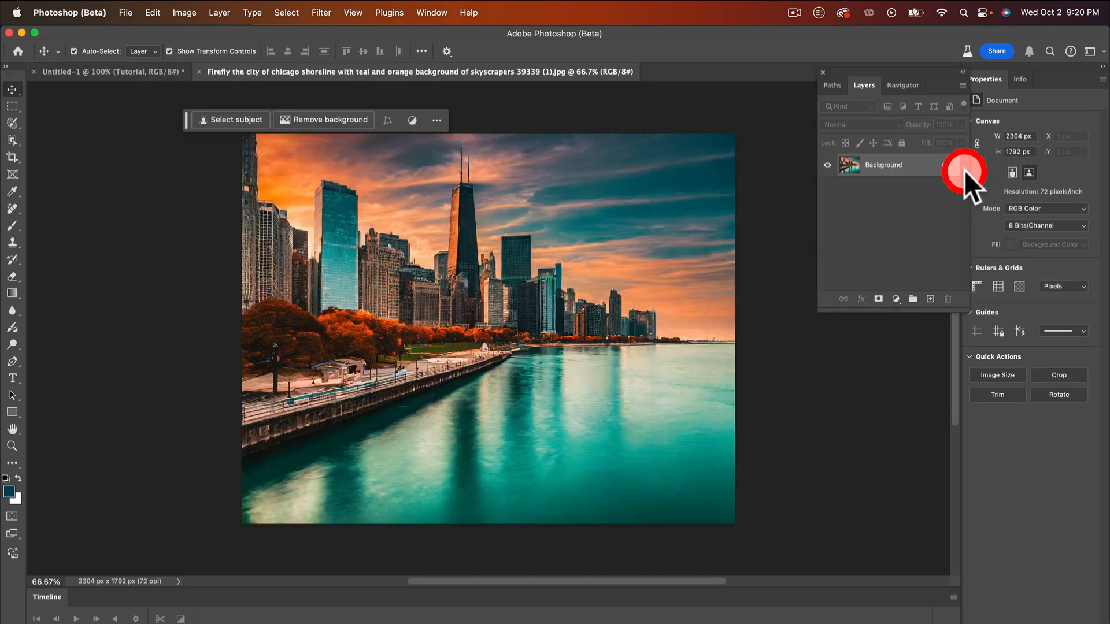
Move the Chicago image into its own window and copy it into the "Tutorial" text document as a new layer.
{"action": "right_click", "coordinate": [491, 71]}
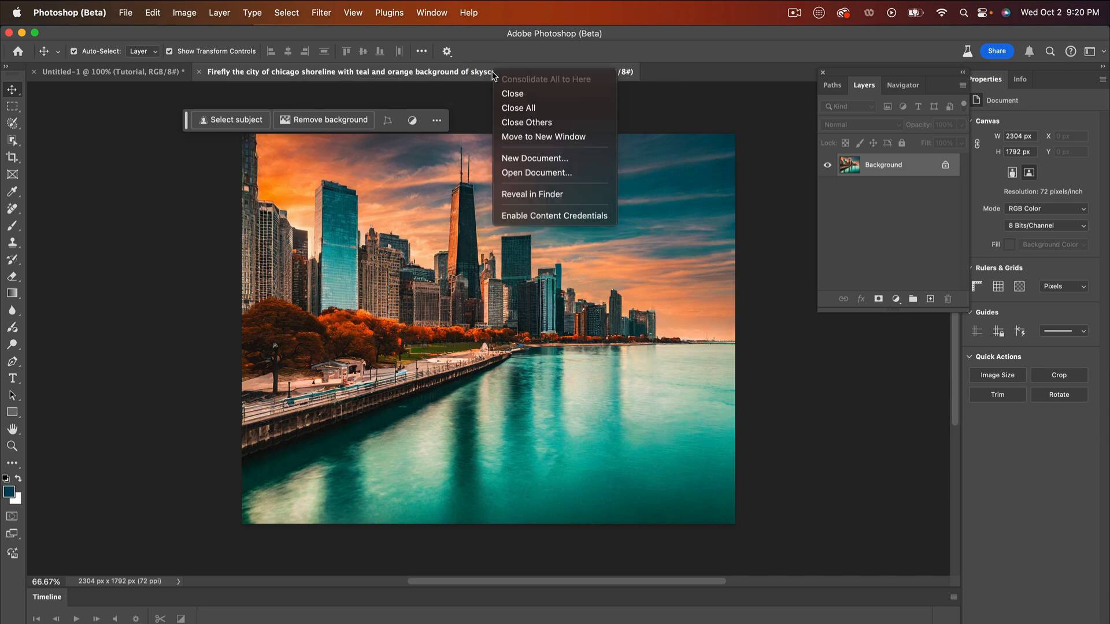
{"action": "left_click", "coordinate": [540, 138]}
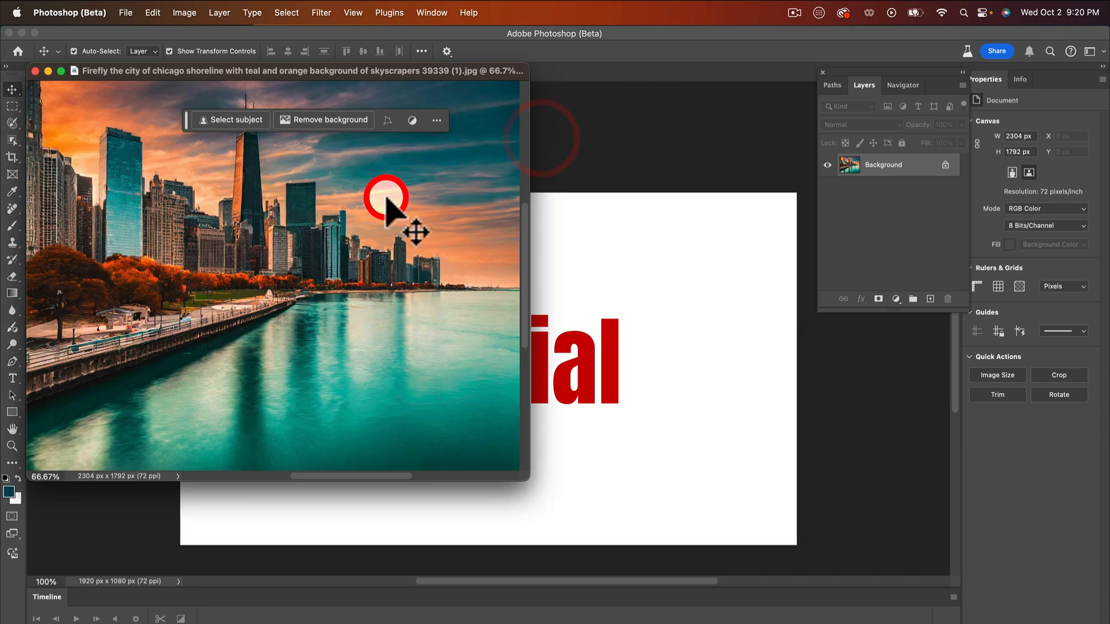
{"action": "left_click_drag", "start_coordinate": [145, 228], "coordinate": [410, 329]}
Scale the Chicago image layer to about 53.75% and position it within the canvas over the text.
{"action": "left_click", "coordinate": [180, 87]}
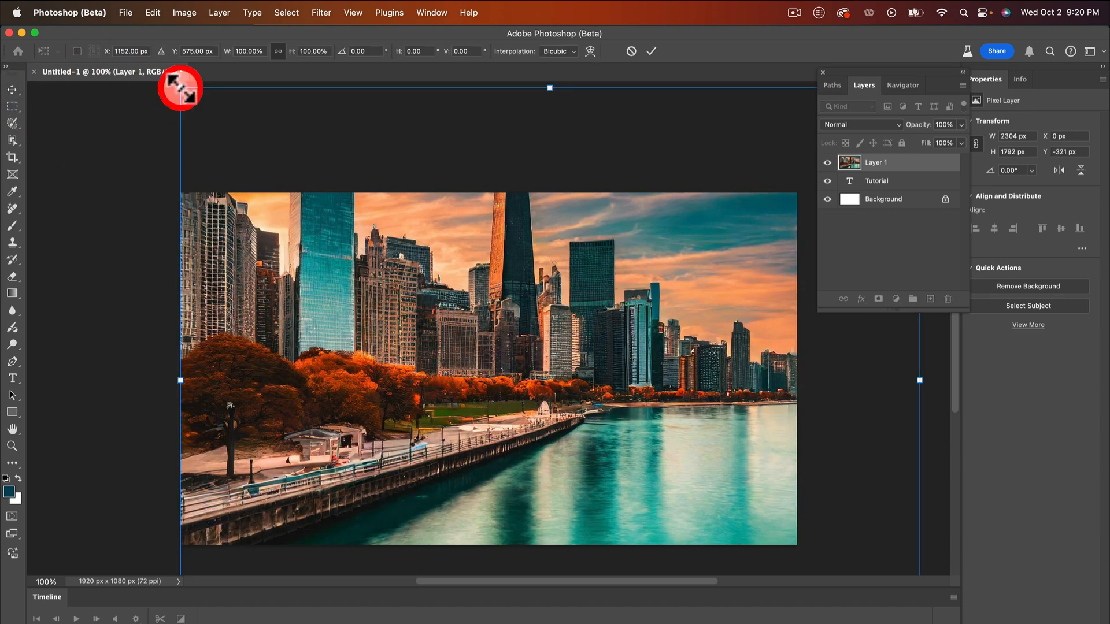
{"action": "left_click_drag", "start_coordinate": [181, 88], "coordinate": [446, 384]}
{"action": "left_click_drag", "start_coordinate": [529, 412], "coordinate": [324, 315]}
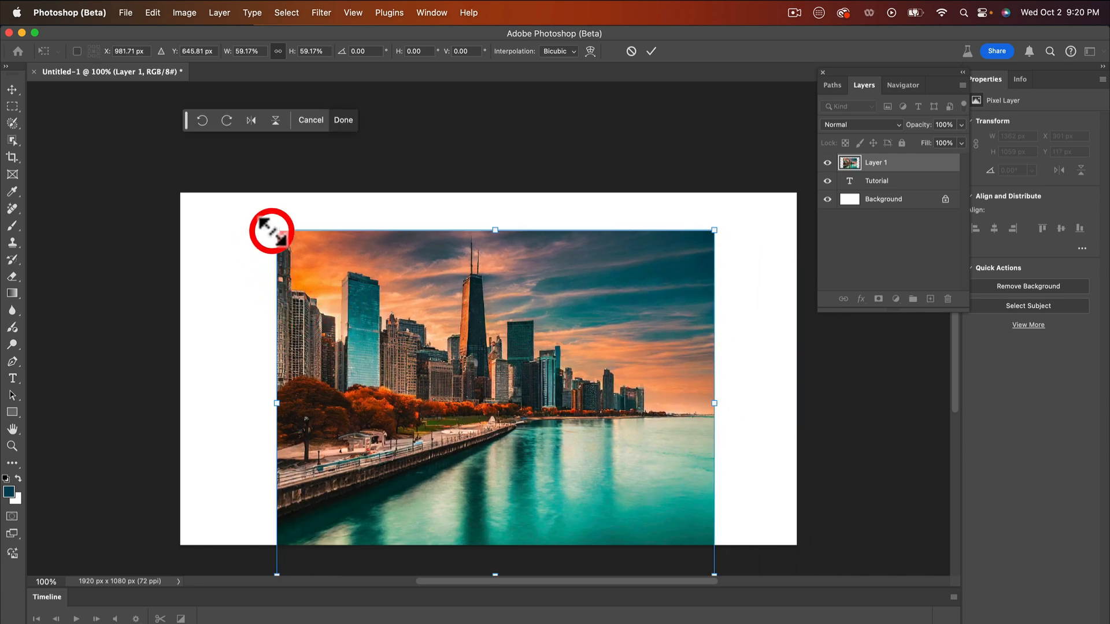
{"action": "left_click_drag", "start_coordinate": [276, 230], "coordinate": [316, 262]}
{"action": "left_click_drag", "start_coordinate": [512, 391], "coordinate": [516, 353]}
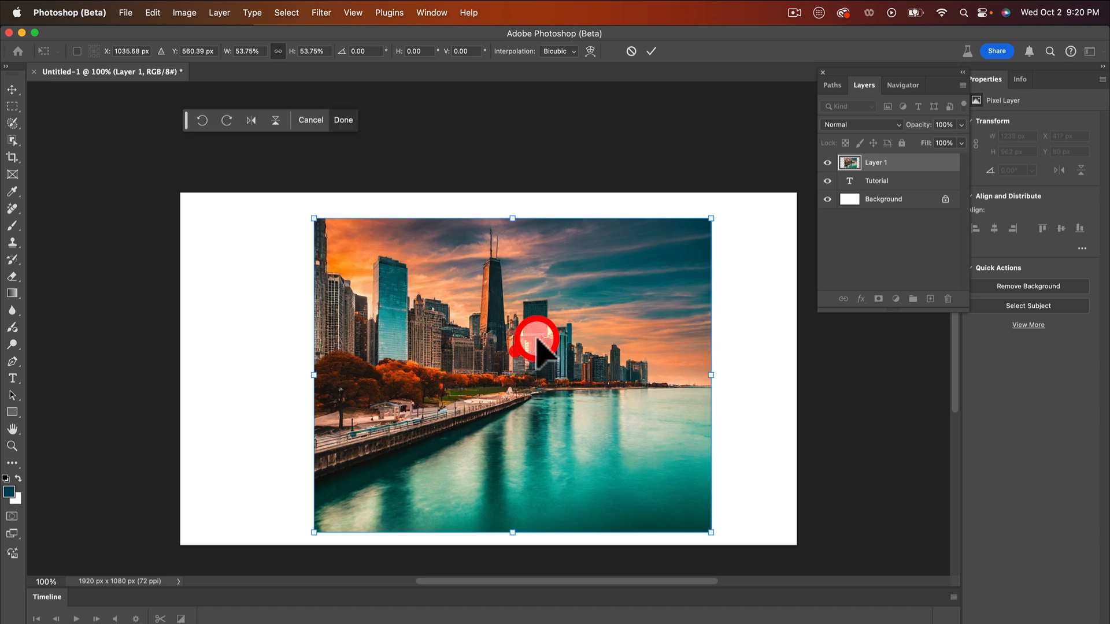
Lower the image layer's opacity to 33% and fit it over the "Tutorial" text at about 45.8% scale.
{"action": "left_click", "coordinate": [962, 124]}
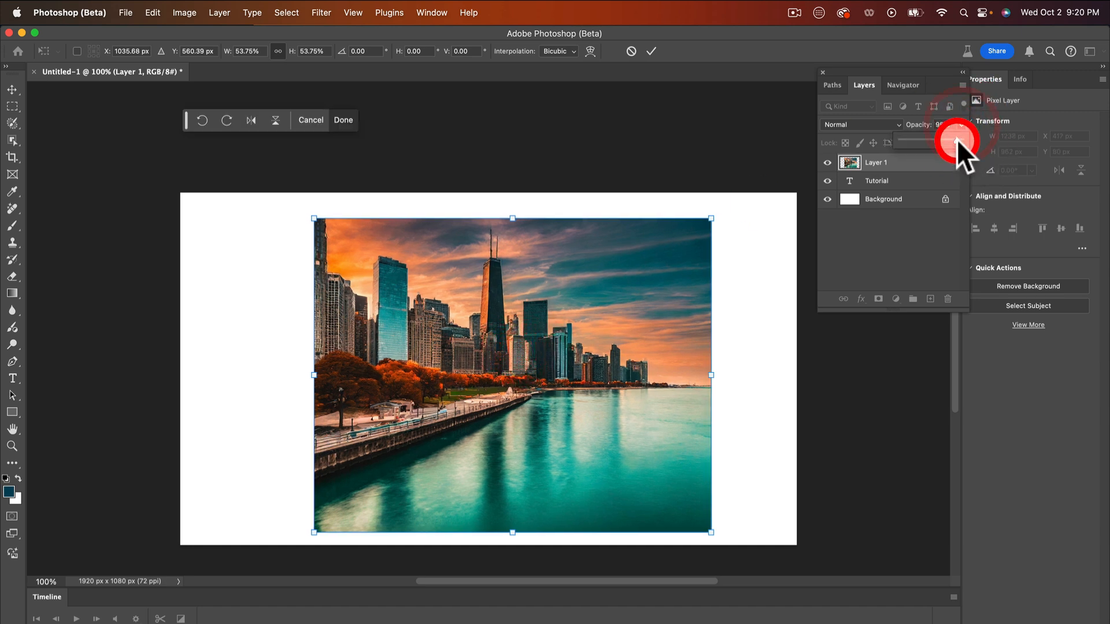
{"action": "left_click_drag", "start_coordinate": [956, 140], "coordinate": [920, 144]}
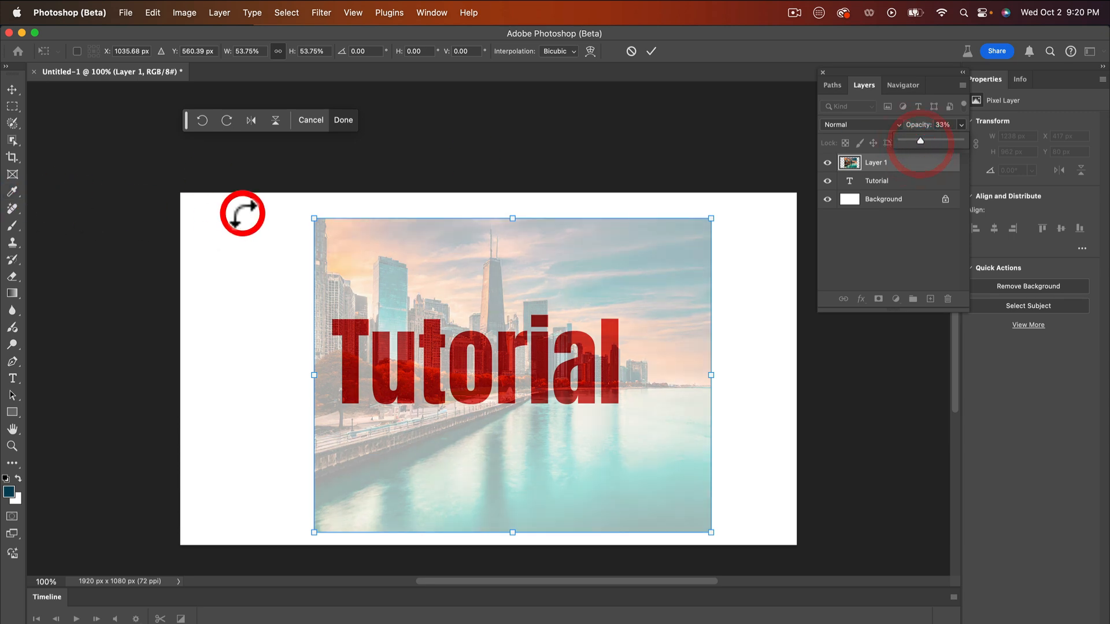
{"action": "left_click_drag", "start_coordinate": [314, 218], "coordinate": [348, 351]}
{"action": "left_click_drag", "start_coordinate": [489, 470], "coordinate": [403, 460]}
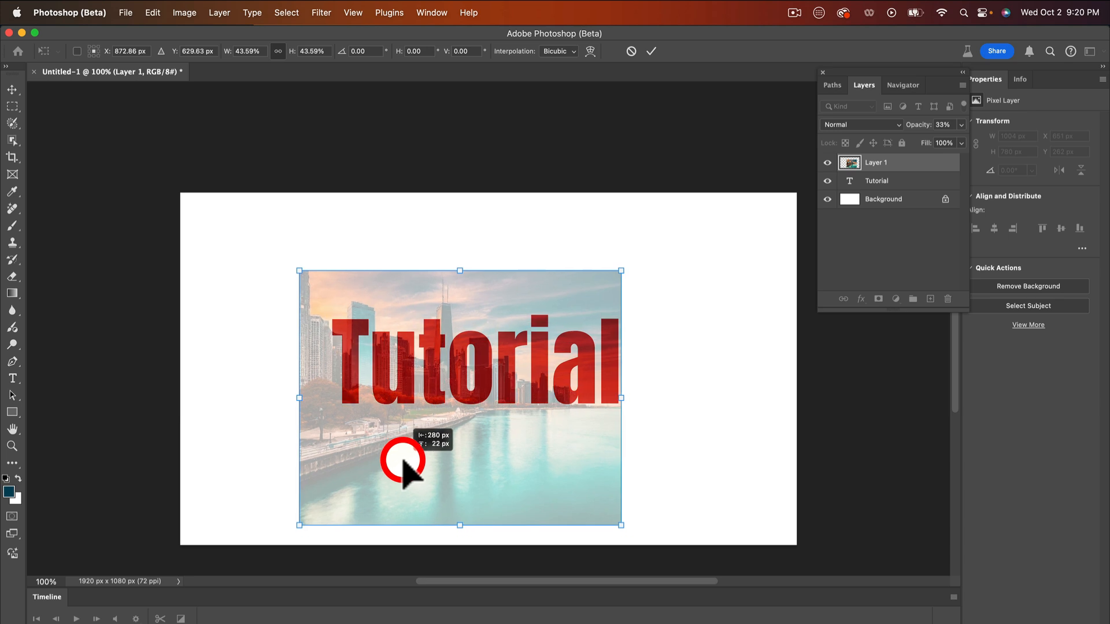
{"action": "left_click_drag", "start_coordinate": [404, 460], "coordinate": [390, 464]}
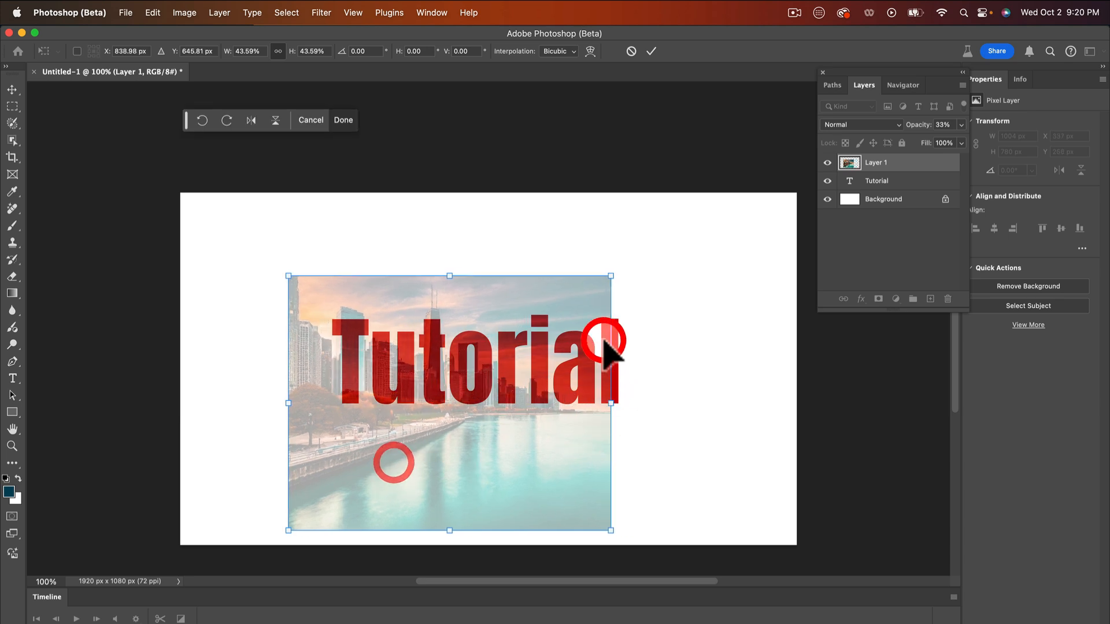
{"action": "left_click_drag", "start_coordinate": [612, 276], "coordinate": [624, 258]}
{"action": "left_click_drag", "start_coordinate": [432, 364], "coordinate": [422, 358]}
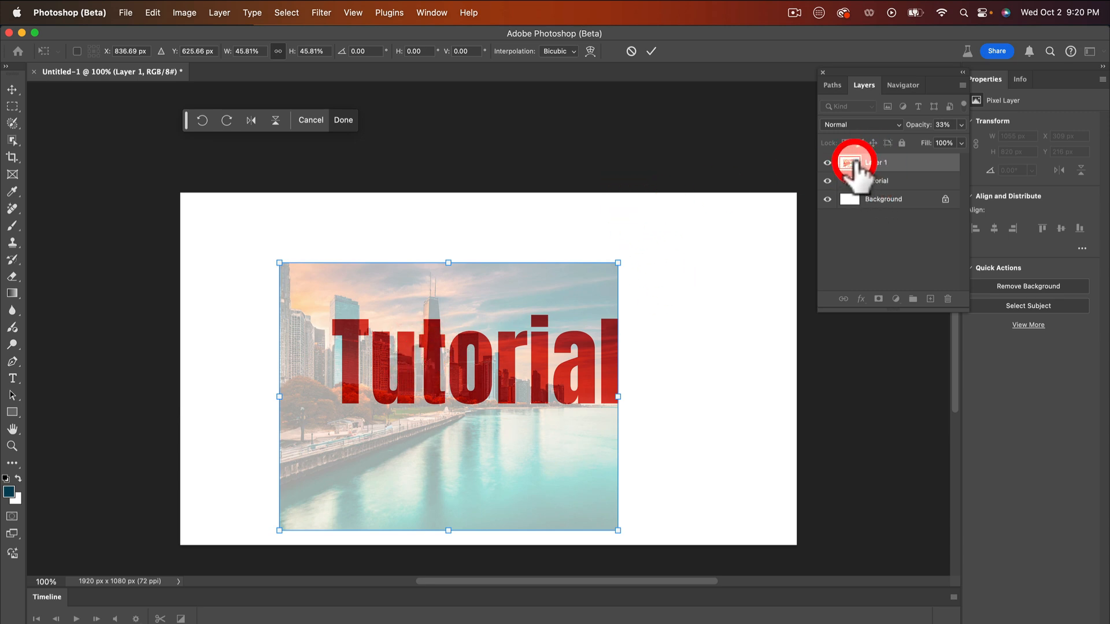
Duplicate the Chicago image layer within the same document.
{"action": "right_click", "coordinate": [854, 168]}
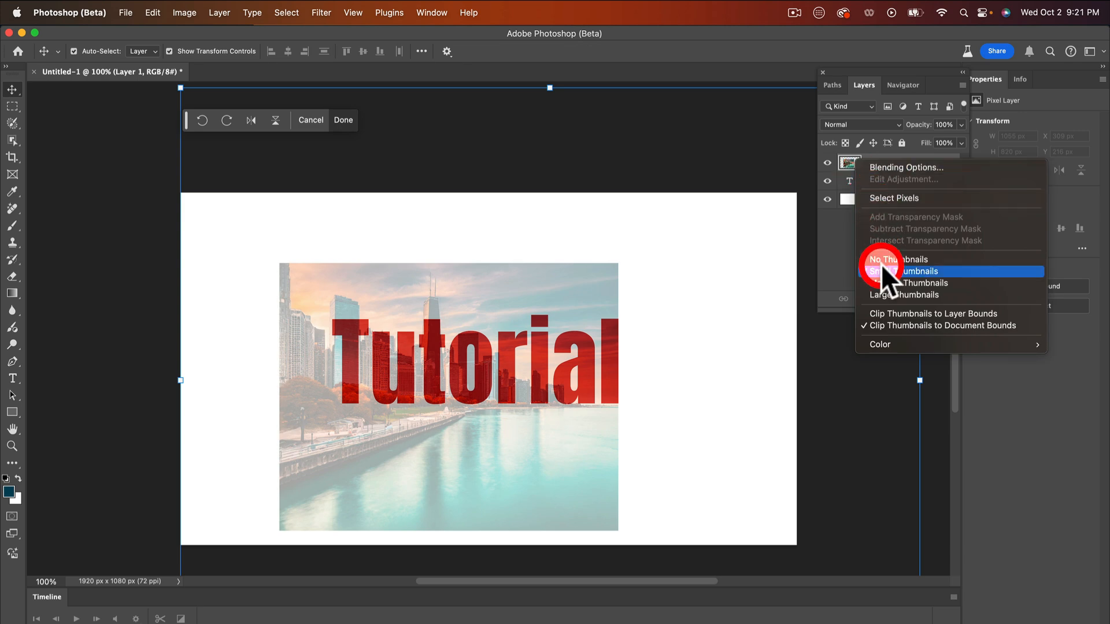
{"action": "left_click", "coordinate": [846, 163]}
{"action": "left_click", "coordinate": [887, 164]}
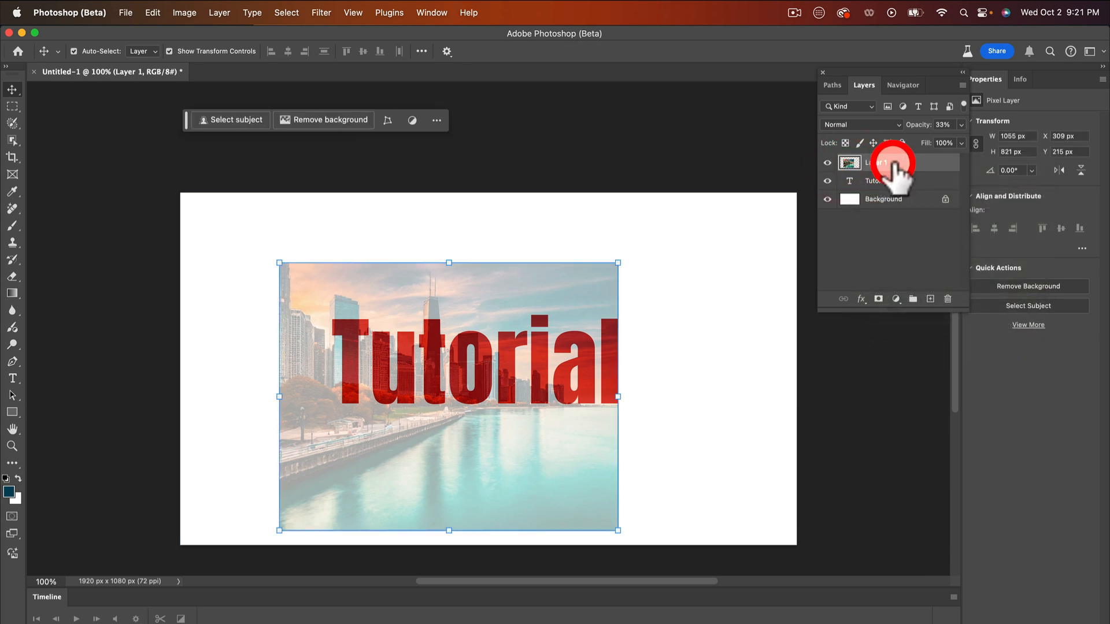
{"action": "right_click", "coordinate": [892, 166]}
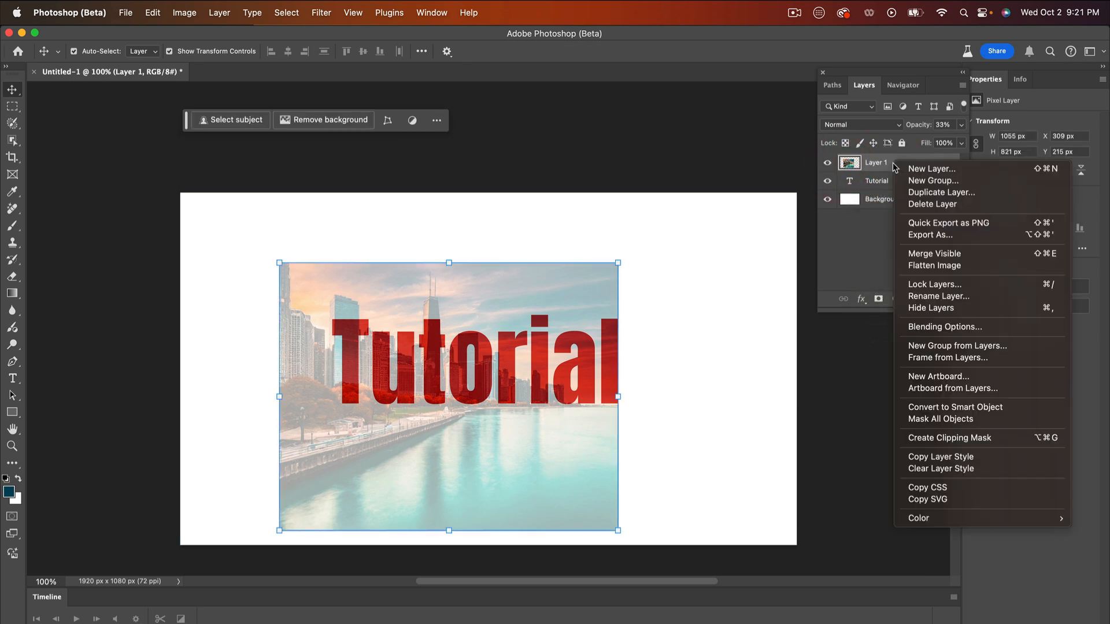
{"action": "left_click", "coordinate": [937, 192]}
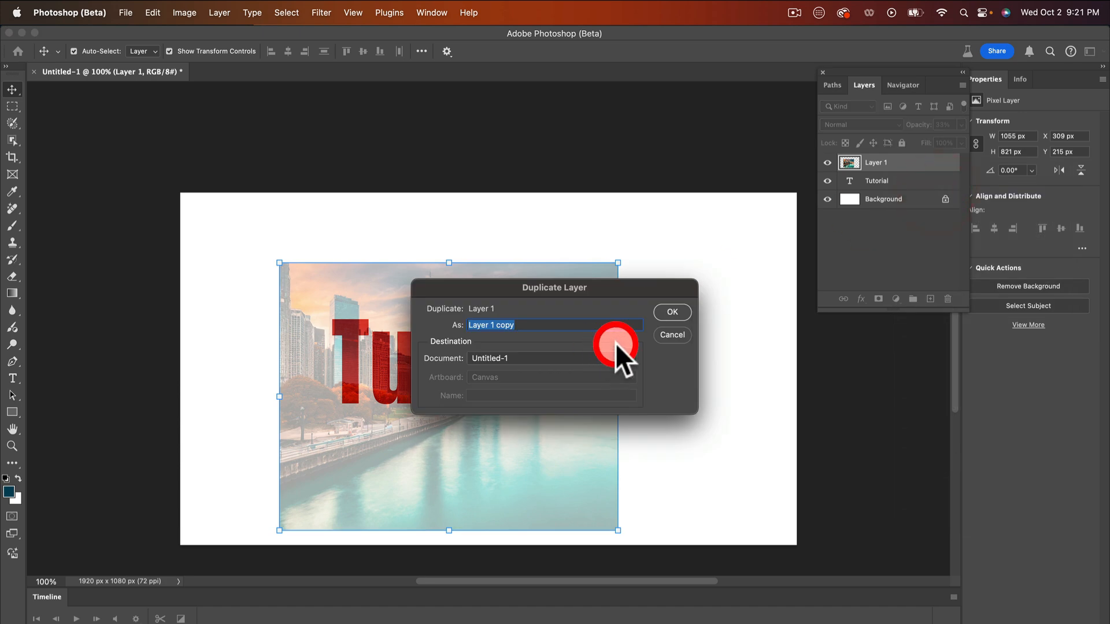
{"action": "left_click", "coordinate": [672, 312]}
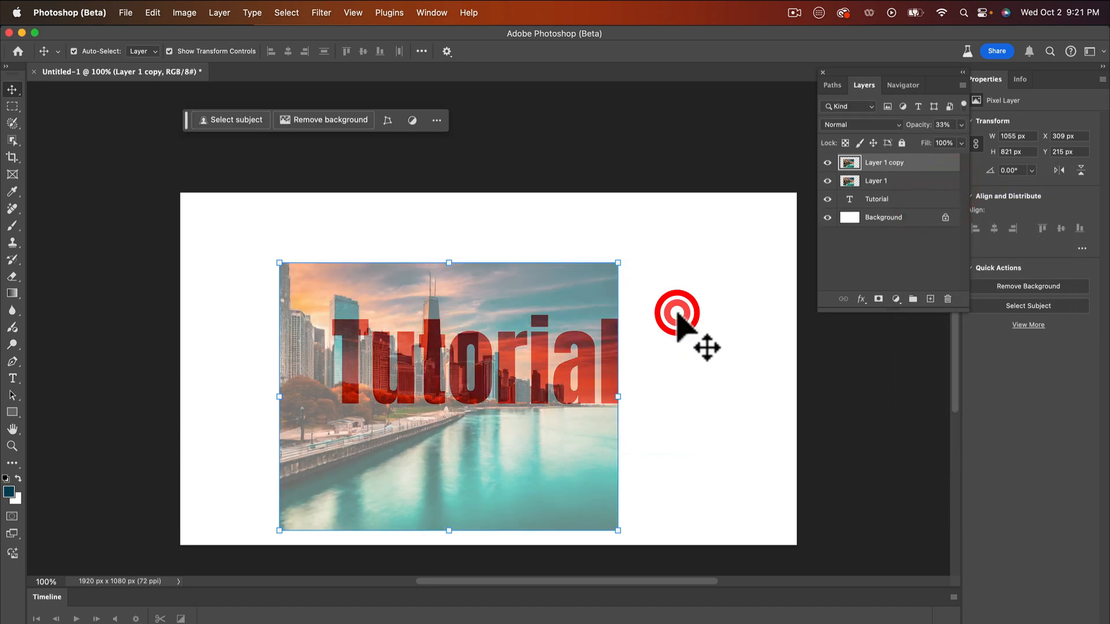
Raise the opacity of both the original Chicago image layer and its copy to 100%.
{"action": "left_click", "coordinate": [890, 181]}
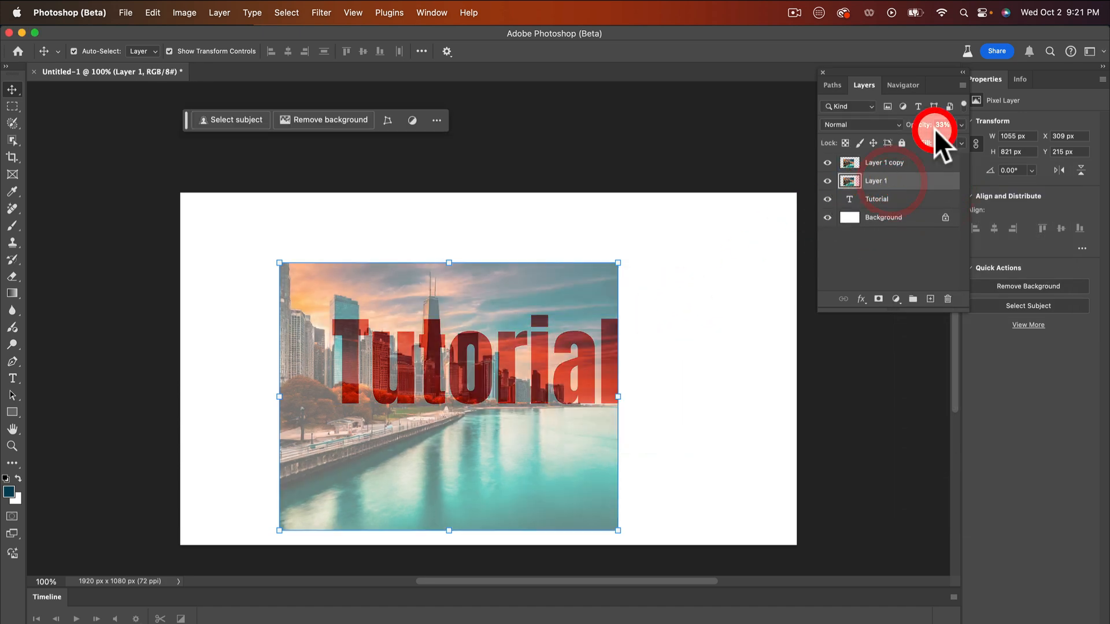
{"action": "left_click", "coordinate": [960, 124]}
{"action": "mouse_move", "coordinate": [923, 142]}
{"action": "left_mouse_down"}
{"action": "mouse_move", "coordinate": [954, 167]}
{"action": "mouse_move", "coordinate": [918, 141]}
{"action": "left_mouse_up"}
{"action": "left_click", "coordinate": [895, 163]}
{"action": "left_click", "coordinate": [961, 123]}
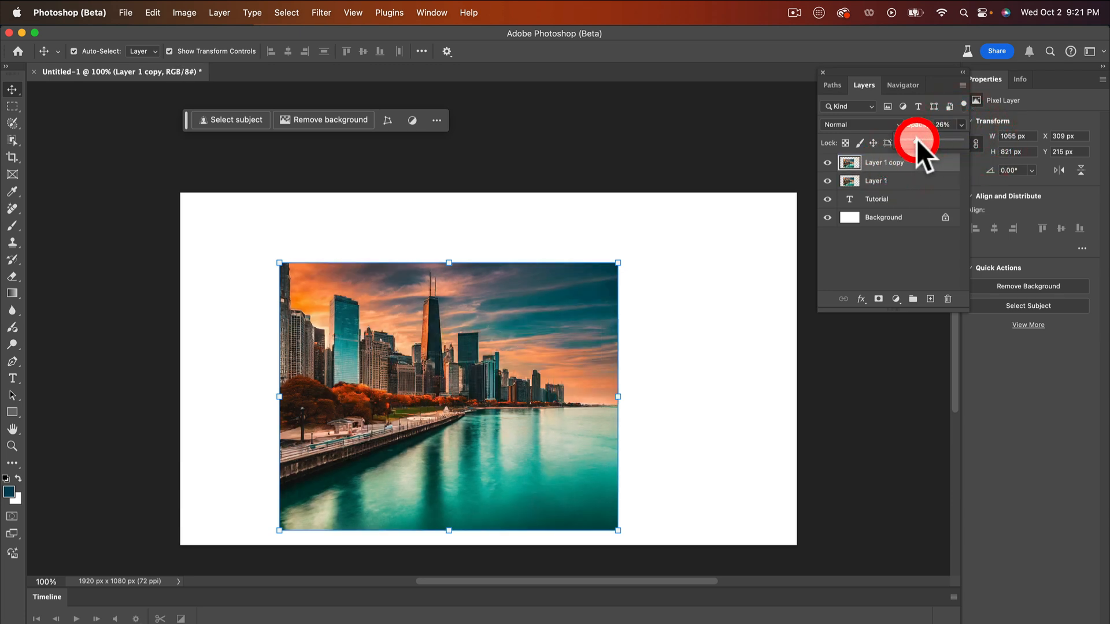
Hide the copied image layer and clip the original image layer to the "Tutorial" text with a clipping mask.
{"action": "left_click", "coordinate": [825, 162], "text": "alt"}
{"action": "left_click", "coordinate": [887, 180]}
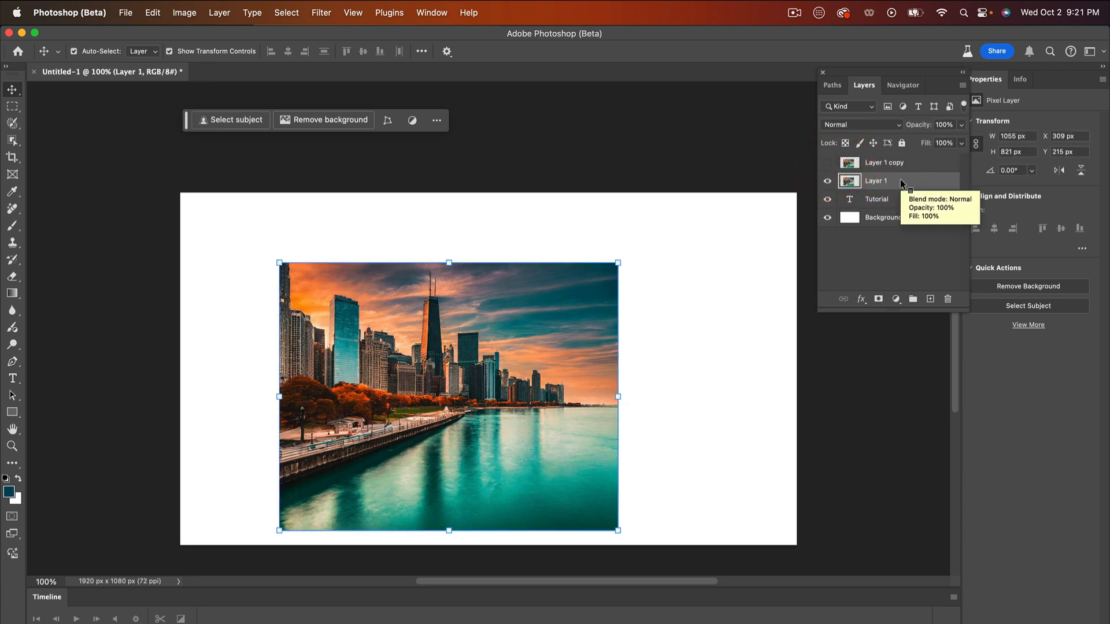
{"action": "right_click", "coordinate": [900, 180]}
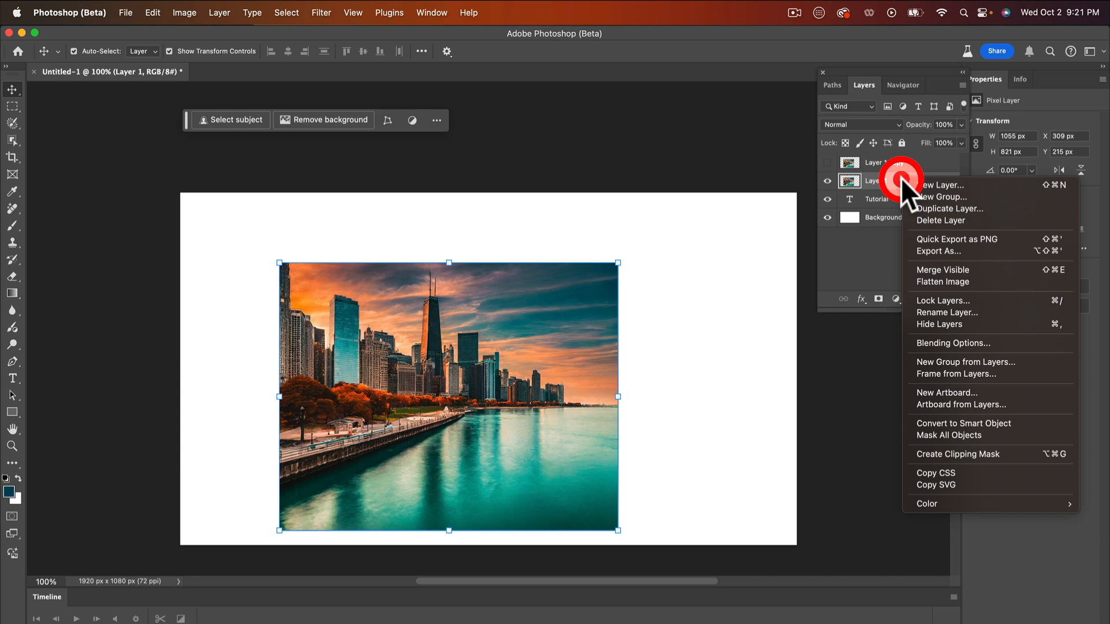
{"action": "left_click", "coordinate": [957, 452]}
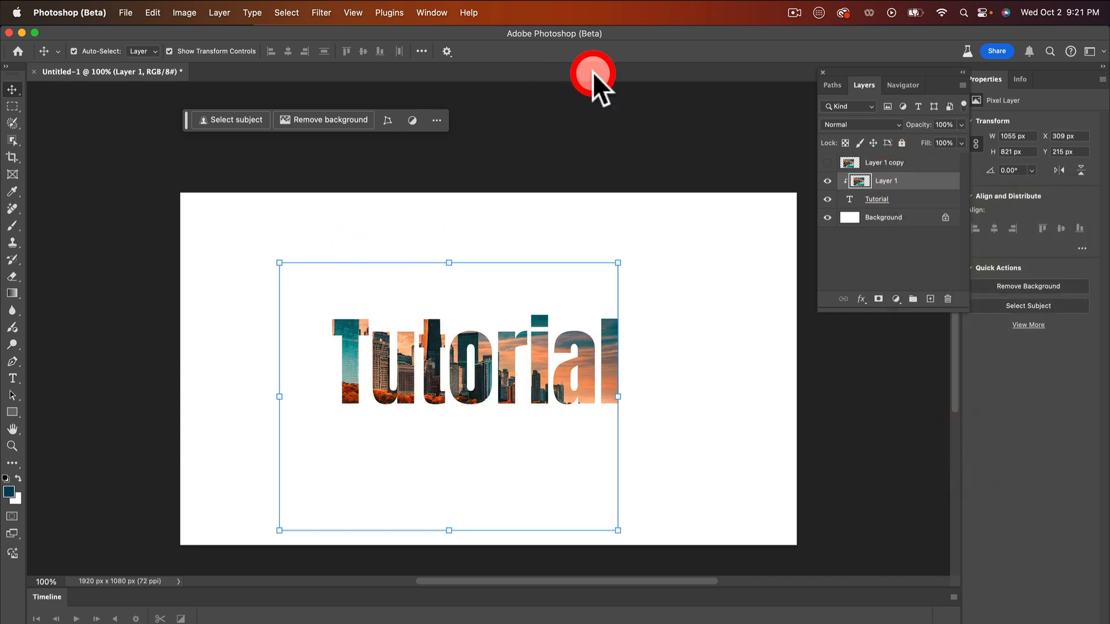
{"action": "scroll", "coordinate": [584, 129], "scroll_direction": "down", "scroll_amount": 1}
{"action": "left_click", "coordinate": [585, 131]}
{"action": "left_click", "coordinate": [378, 301]}
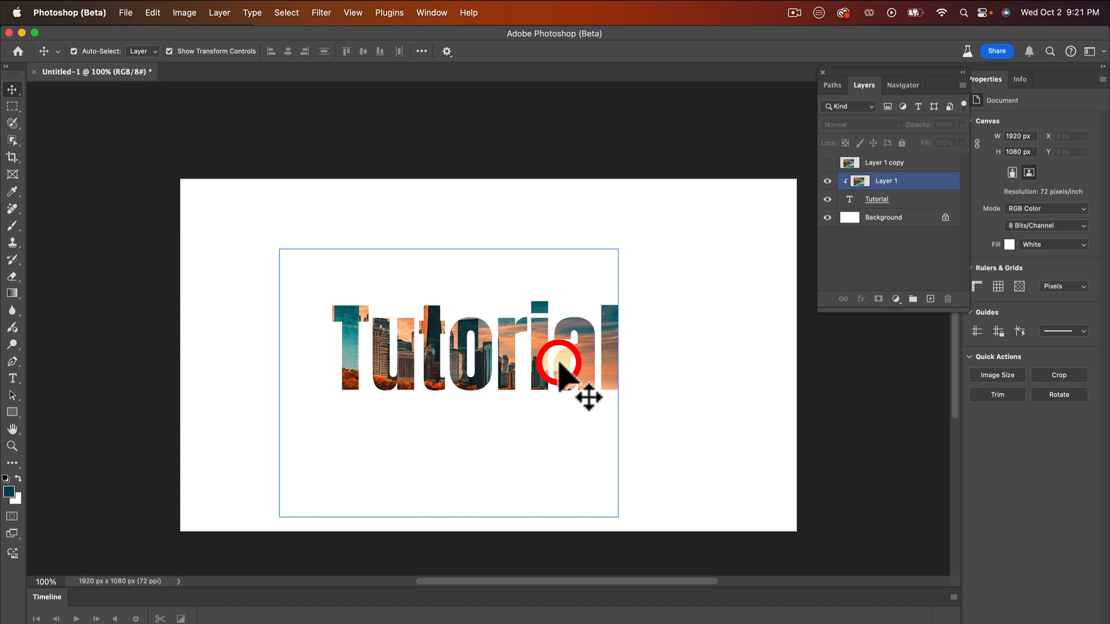
{"action": "left_click", "coordinate": [766, 261]}
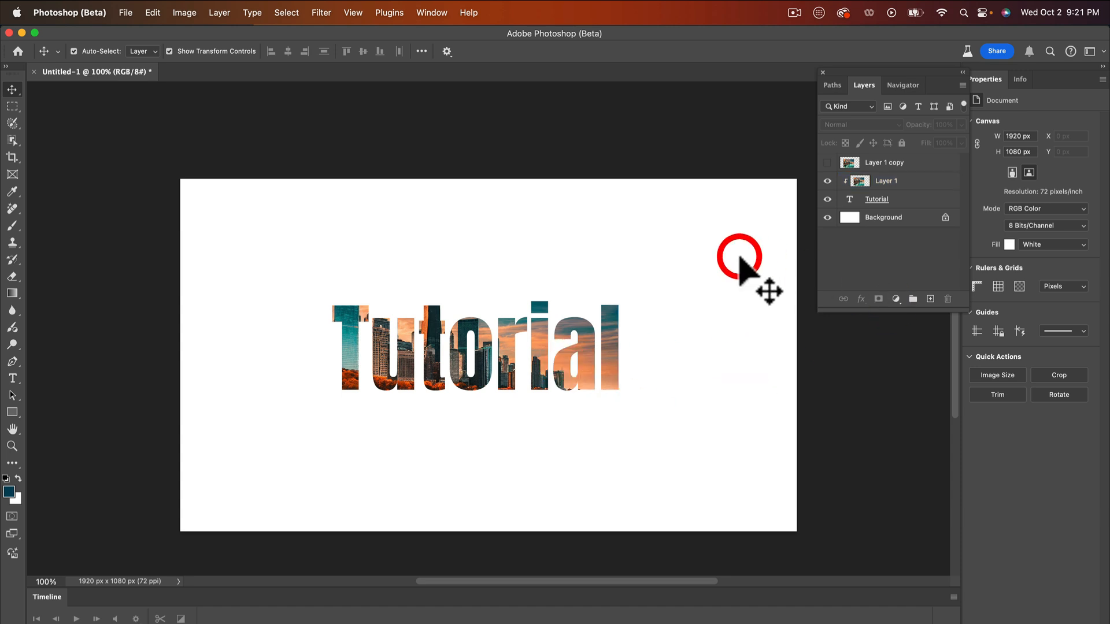
Show the copied image layer again, select its subject and mask the layer to the skyline buildings.
{"action": "left_click", "coordinate": [827, 163]}
{"action": "scroll", "coordinate": [404, 379], "scroll_direction": "down", "scroll_amount": 1}
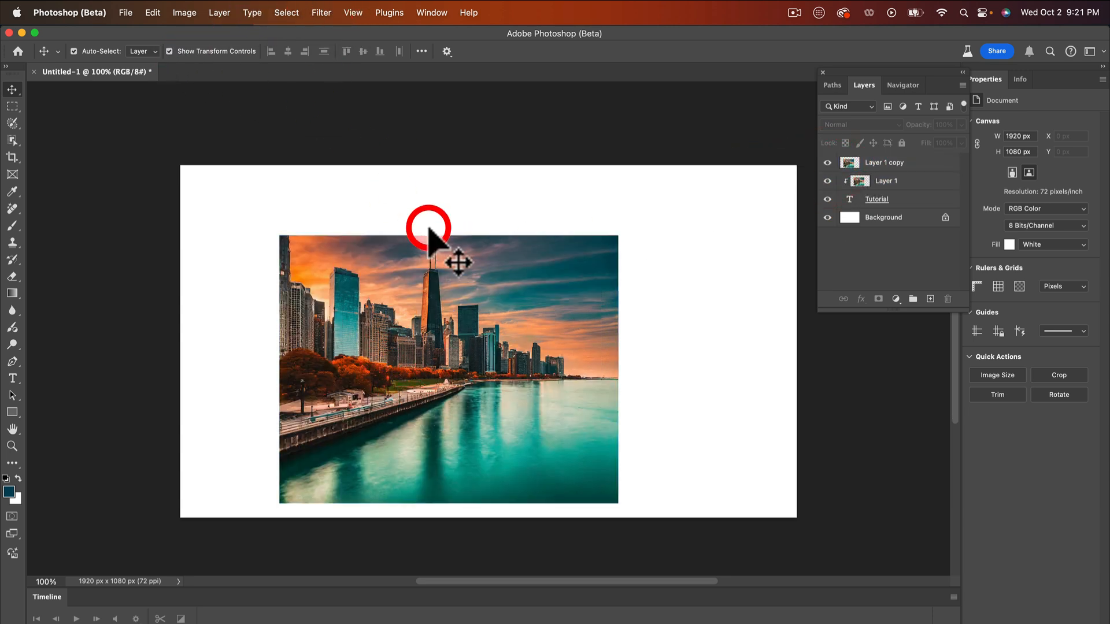
{"action": "left_click", "coordinate": [291, 13]}
{"action": "left_click", "coordinate": [292, 167]}
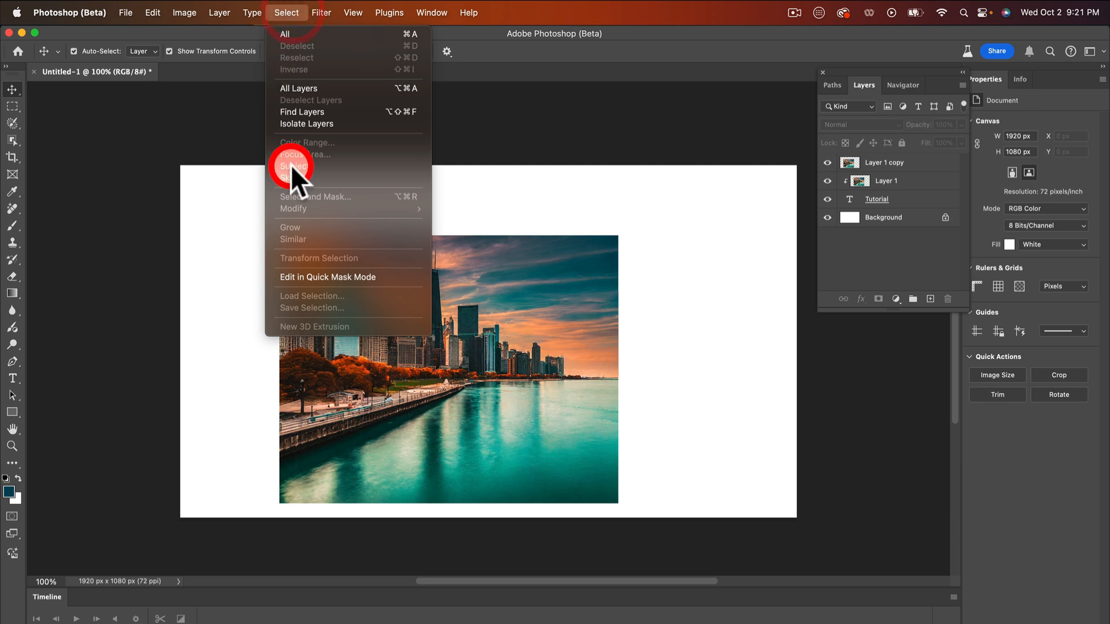
{"action": "left_click", "coordinate": [572, 329]}
{"action": "left_click", "coordinate": [506, 296]}
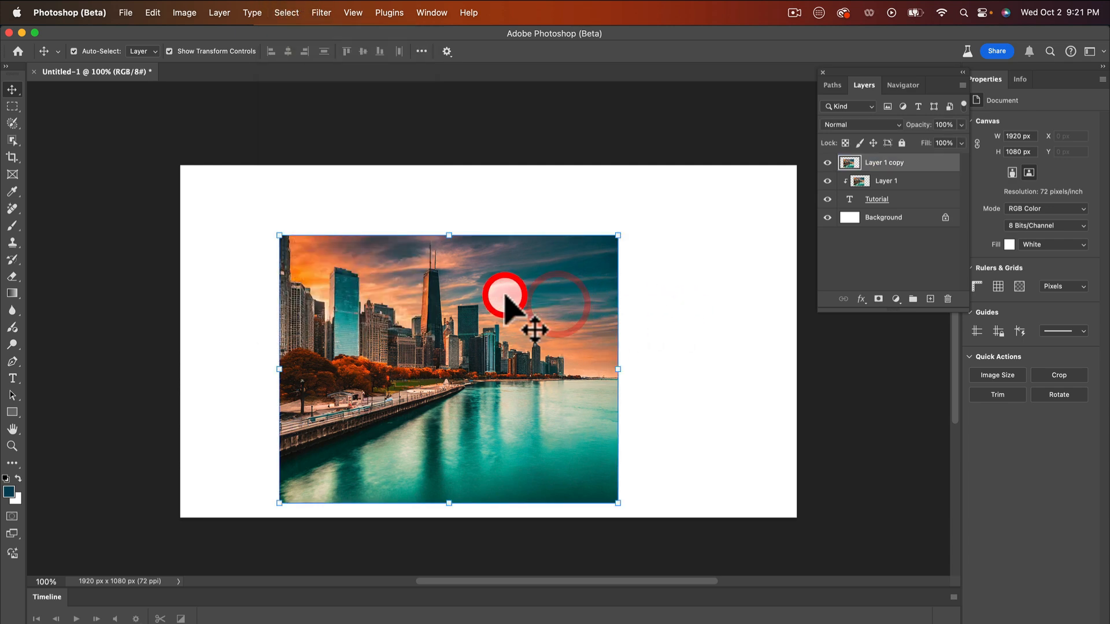
{"action": "left_click", "coordinate": [286, 12]}
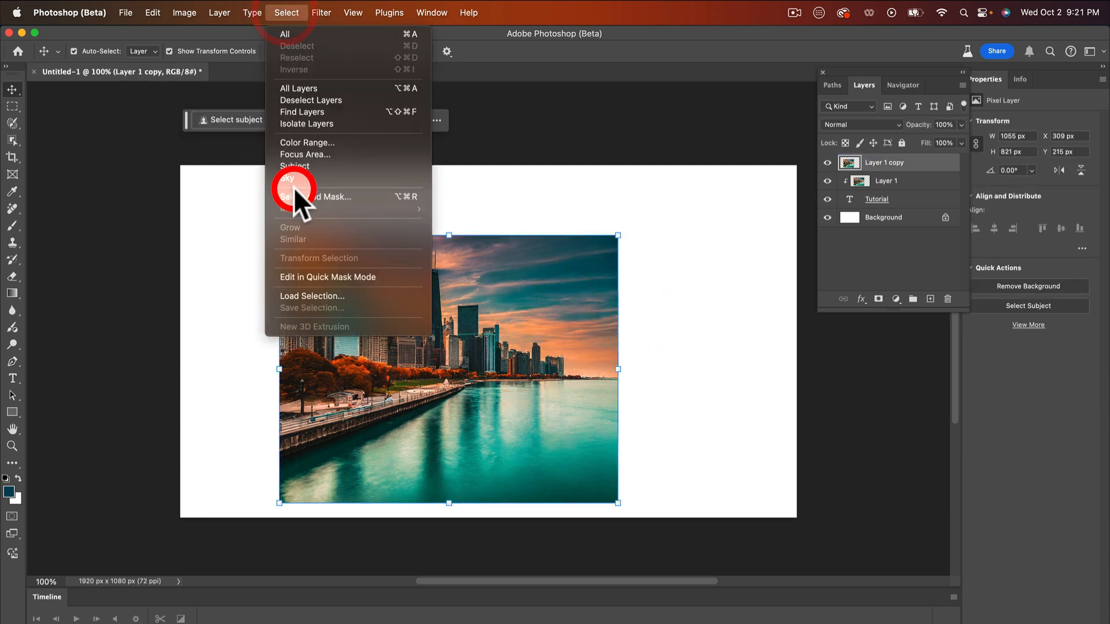
{"action": "left_click", "coordinate": [298, 166]}
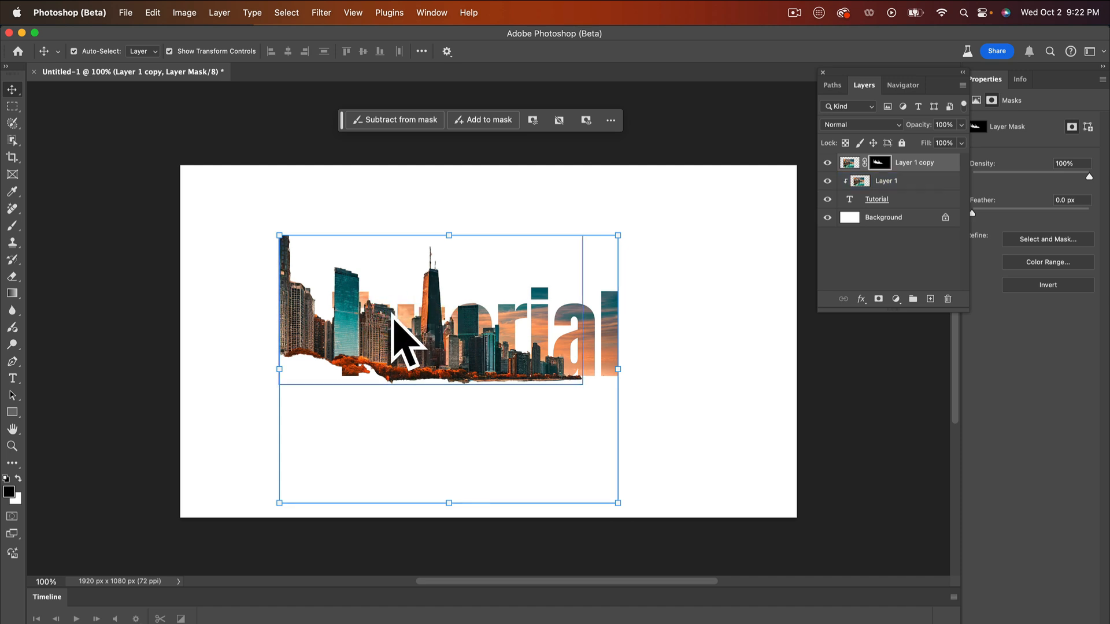
Paint black on the copy's layer mask to hide all buildings outside the letters except the tall antenna tower.
{"action": "left_click", "coordinate": [861, 184], "text": "alt"}
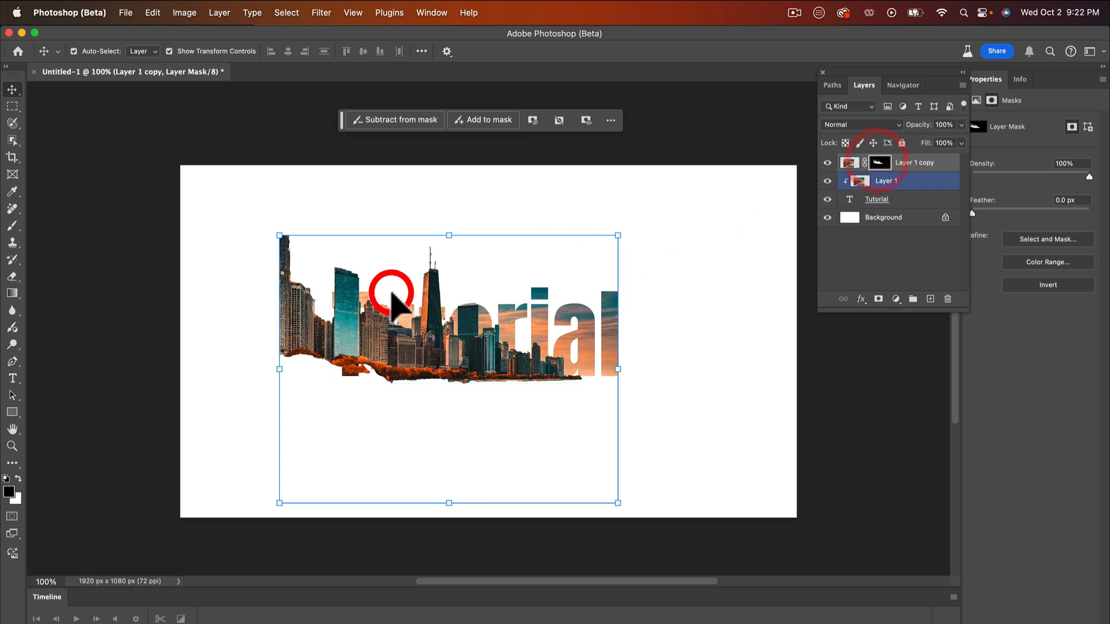
{"action": "left_click", "coordinate": [13, 227]}
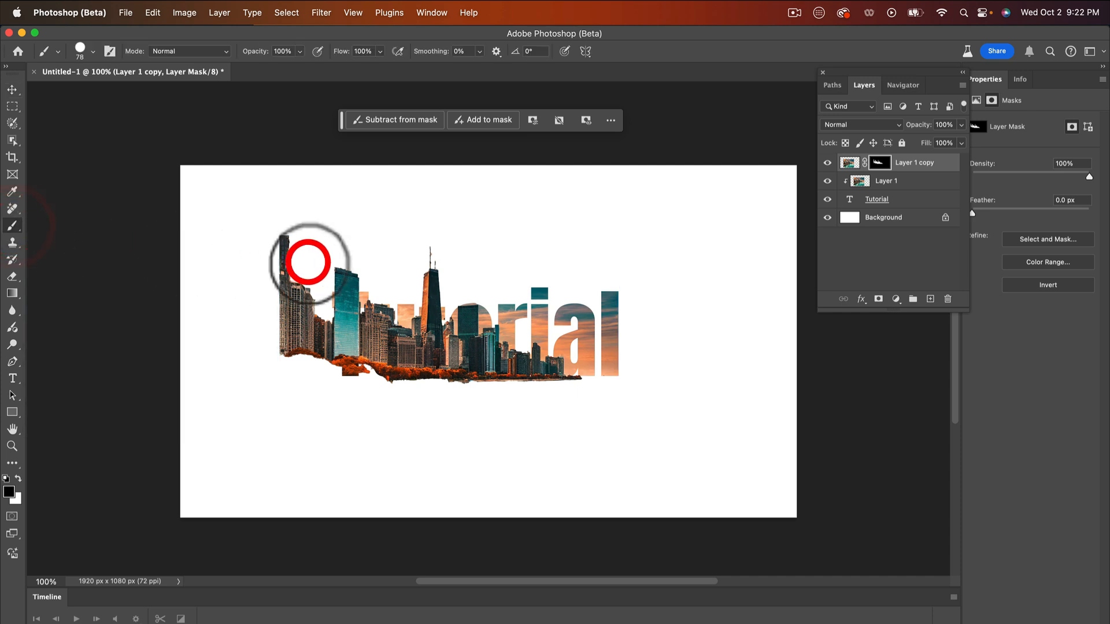
{"action": "mouse_move", "coordinate": [297, 260]}
{"action": "left_mouse_down"}
{"action": "mouse_move", "coordinate": [288, 334]}
{"action": "mouse_move", "coordinate": [307, 289]}
{"action": "mouse_move", "coordinate": [305, 340]}
{"action": "mouse_move", "coordinate": [331, 340]}
{"action": "mouse_move", "coordinate": [348, 368]}
{"action": "mouse_move", "coordinate": [363, 371]}
{"action": "mouse_move", "coordinate": [348, 360]}
{"action": "mouse_move", "coordinate": [345, 270]}
{"action": "mouse_move", "coordinate": [345, 312]}
{"action": "mouse_move", "coordinate": [357, 311]}
{"action": "mouse_move", "coordinate": [377, 343]}
{"action": "mouse_move", "coordinate": [385, 317]}
{"action": "mouse_move", "coordinate": [387, 374]}
{"action": "mouse_move", "coordinate": [401, 386]}
{"action": "mouse_move", "coordinate": [396, 368]}
{"action": "mouse_move", "coordinate": [421, 391]}
{"action": "mouse_move", "coordinate": [463, 392]}
{"action": "mouse_move", "coordinate": [406, 384]}
{"action": "mouse_move", "coordinate": [415, 389]}
{"action": "mouse_move", "coordinate": [405, 322]}
{"action": "mouse_move", "coordinate": [416, 387]}
{"action": "mouse_move", "coordinate": [441, 376]}
{"action": "mouse_move", "coordinate": [441, 354]}
{"action": "mouse_move", "coordinate": [444, 398]}
{"action": "mouse_move", "coordinate": [451, 330]}
{"action": "mouse_move", "coordinate": [486, 300]}
{"action": "mouse_move", "coordinate": [468, 361]}
{"action": "mouse_move", "coordinate": [507, 354]}
{"action": "mouse_move", "coordinate": [538, 370]}
{"action": "mouse_move", "coordinate": [512, 376]}
{"action": "mouse_move", "coordinate": [570, 371]}
{"action": "mouse_move", "coordinate": [543, 359]}
{"action": "mouse_move", "coordinate": [545, 307]}
{"action": "mouse_move", "coordinate": [602, 318]}
{"action": "mouse_move", "coordinate": [585, 370]}
{"action": "left_mouse_up"}
{"action": "left_click_drag", "start_coordinate": [434, 387], "coordinate": [315, 399]}
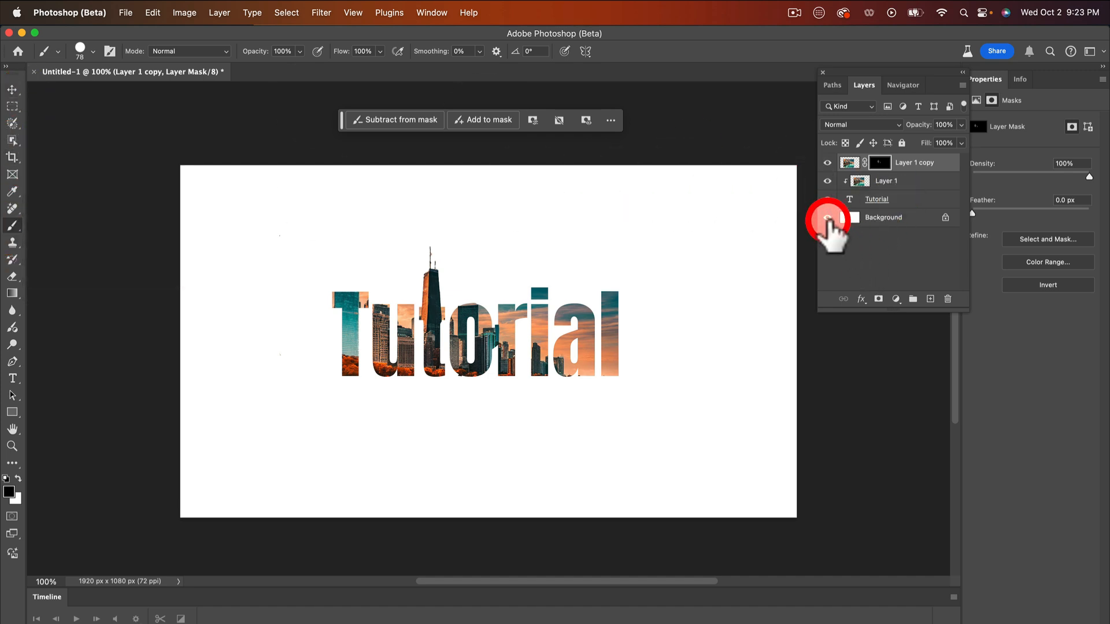
Unlock the Background layer and set the classic gradient's start stop to an orange sampled from the sky in the letters.
{"action": "left_click", "coordinate": [865, 220]}
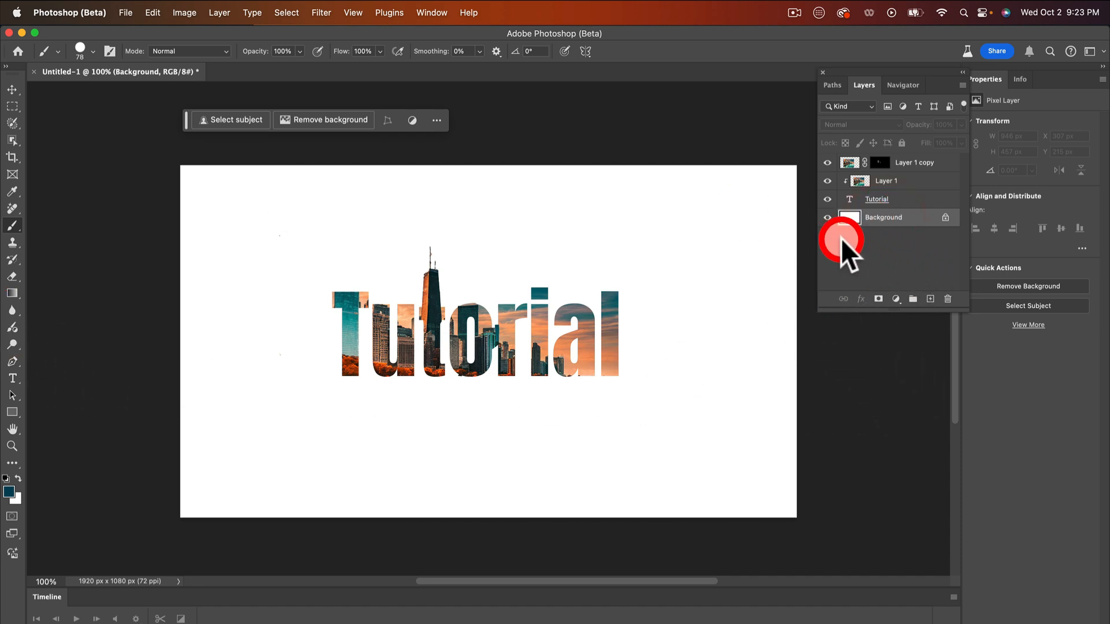
{"action": "left_click", "coordinate": [945, 218]}
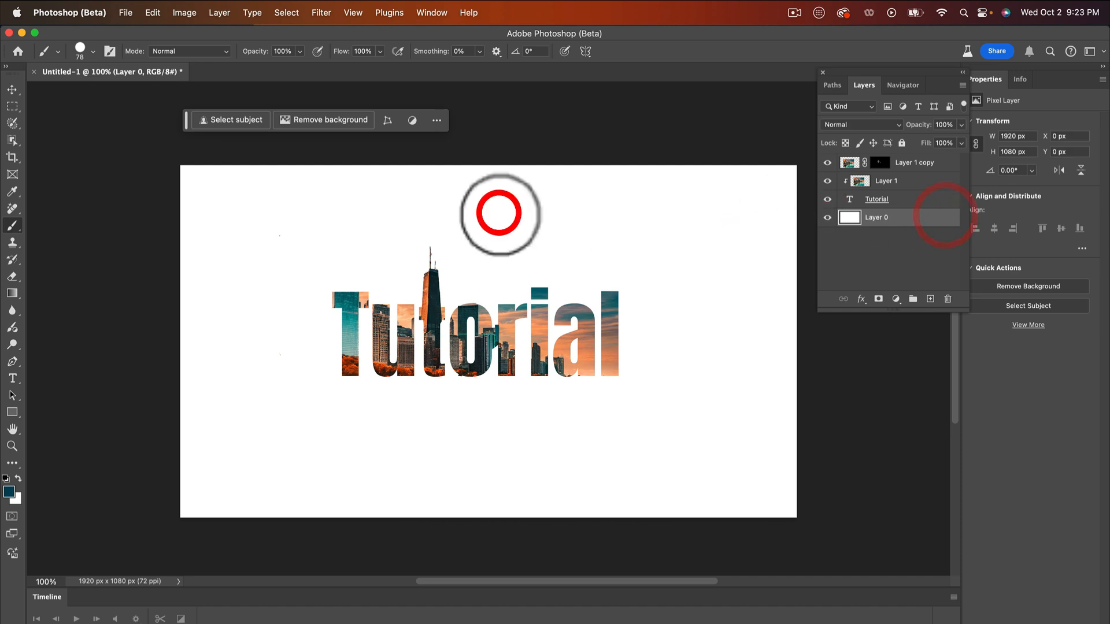
{"action": "left_click", "coordinate": [12, 293]}
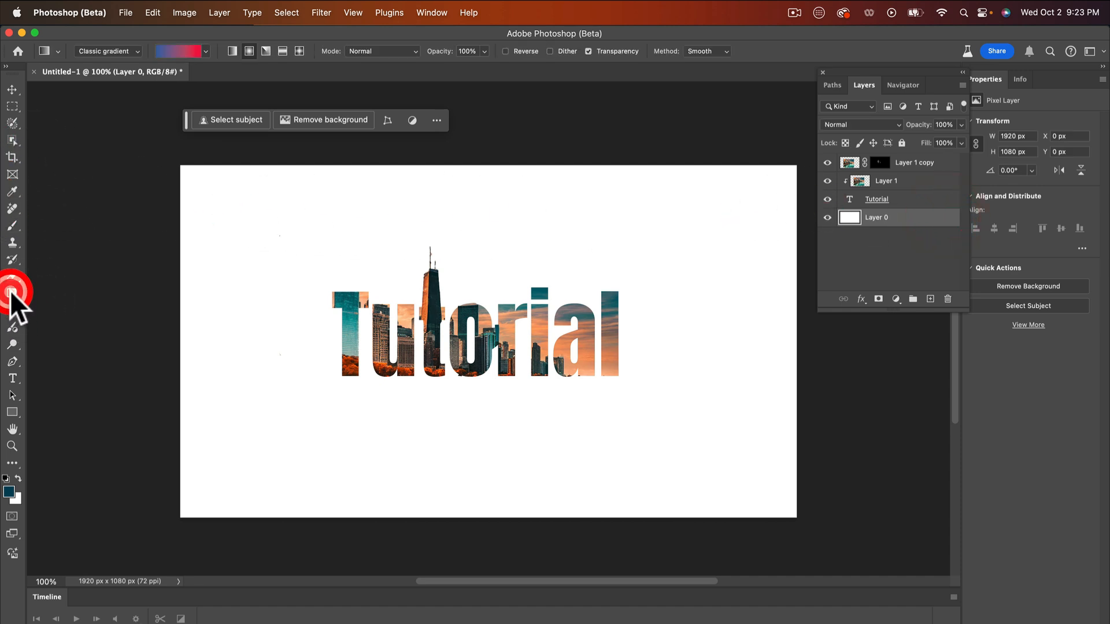
{"action": "left_click", "coordinate": [206, 52]}
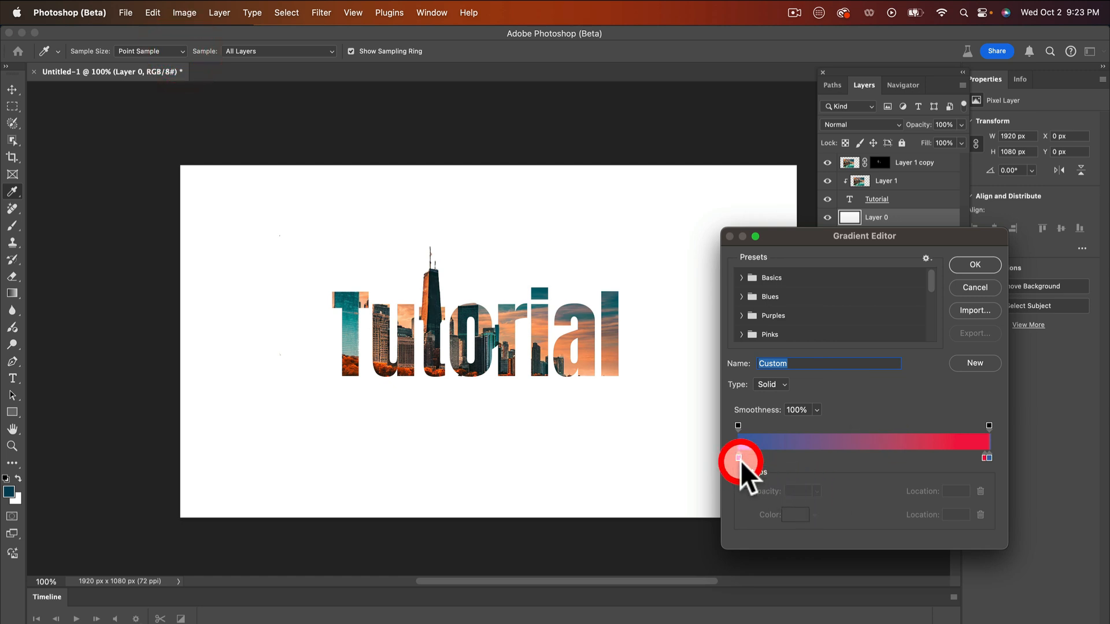
{"action": "left_click", "coordinate": [739, 457]}
{"action": "left_click", "coordinate": [797, 515]}
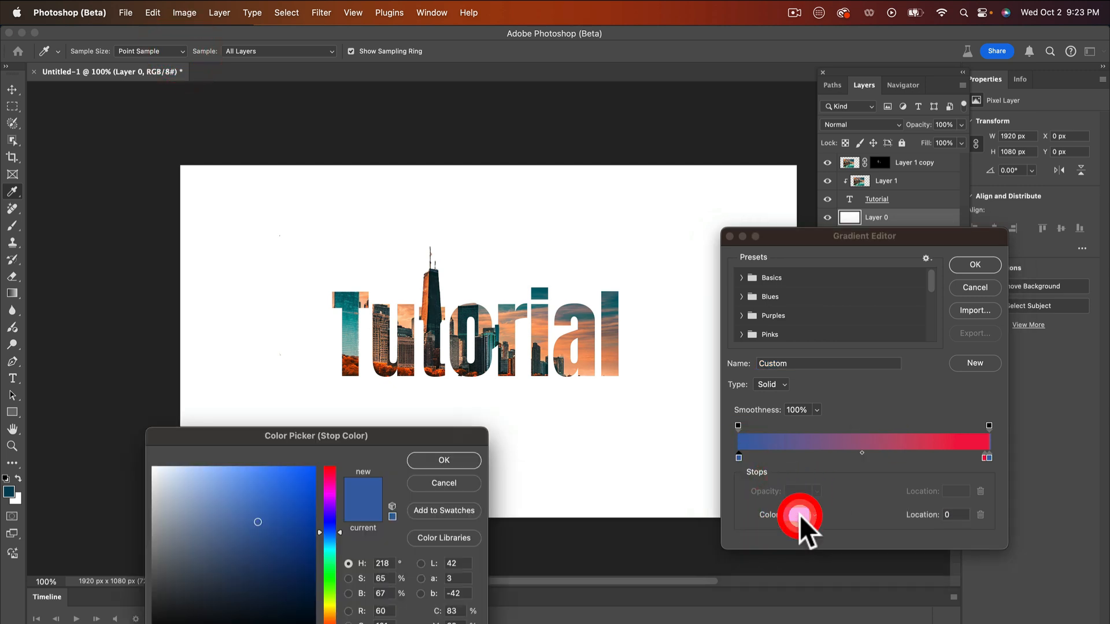
{"action": "left_click", "coordinate": [540, 328]}
{"action": "left_click", "coordinate": [440, 461]}
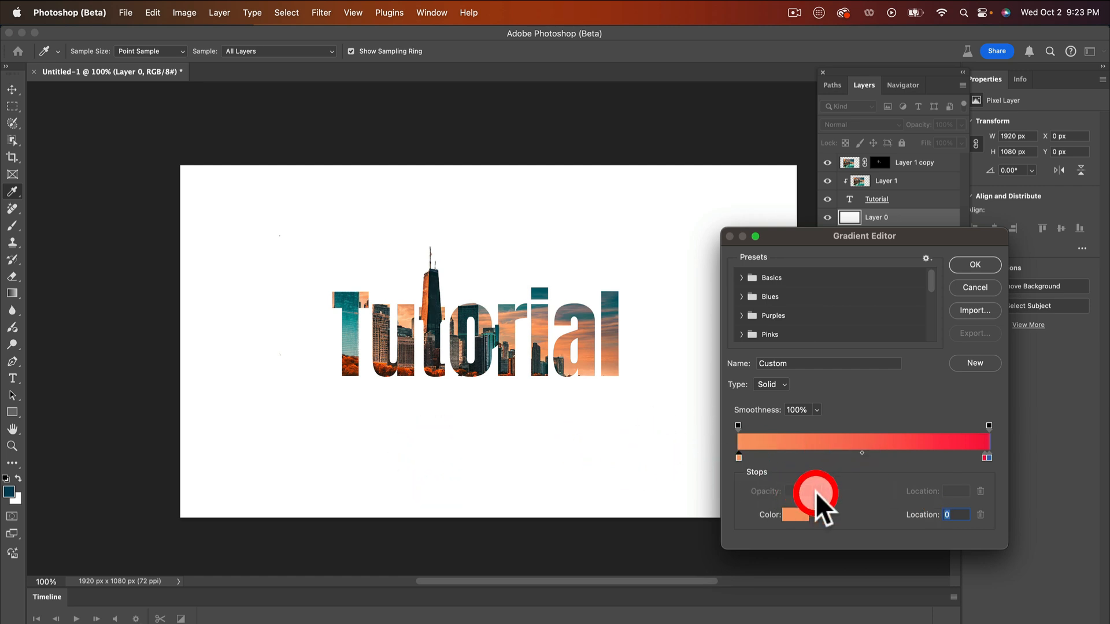
Remove the extra blue color stop from the gradient and select the red end stop at location 98.
{"action": "left_click", "coordinate": [987, 457]}
{"action": "left_click_drag", "start_coordinate": [987, 456], "coordinate": [941, 459]}
{"action": "left_click", "coordinate": [942, 459]}
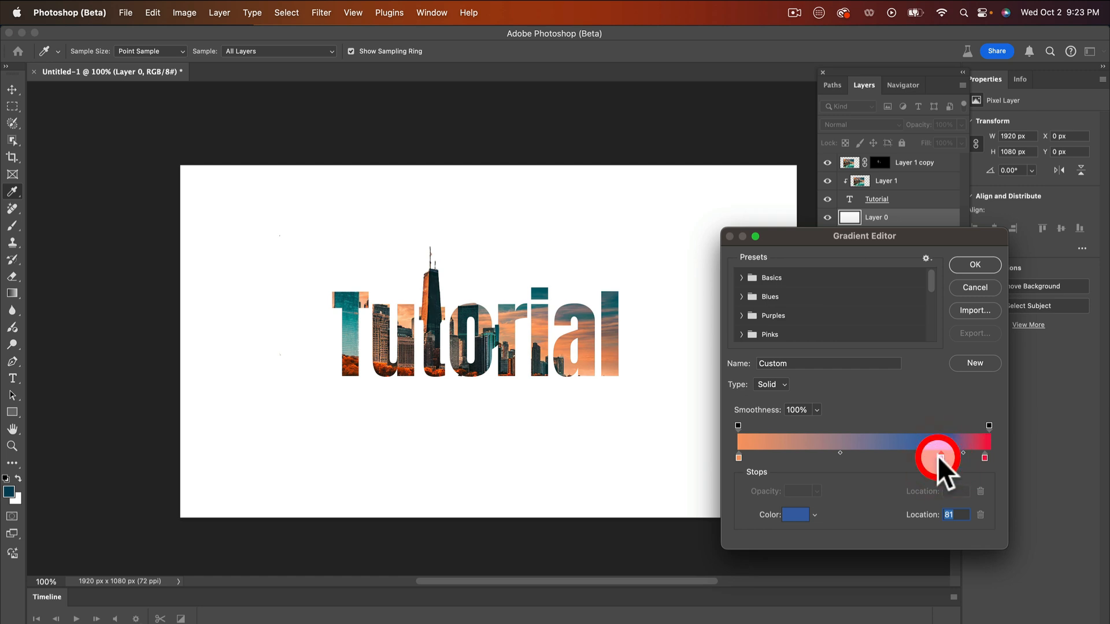
{"action": "left_click_drag", "start_coordinate": [940, 456], "coordinate": [1013, 489]}
{"action": "left_click", "coordinate": [974, 465]}
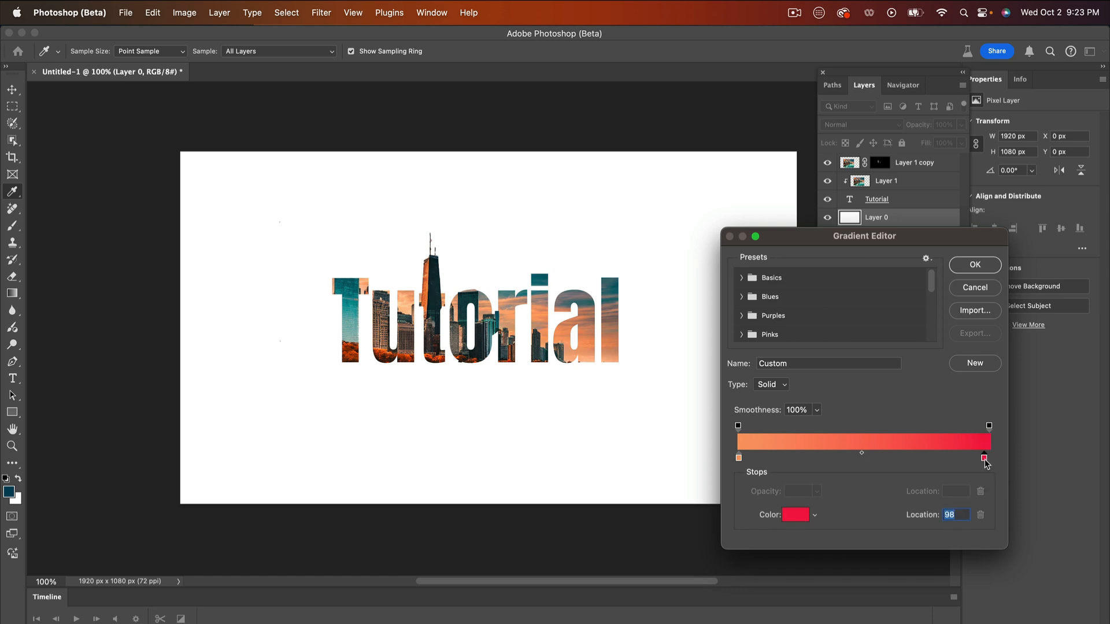
Change the gradient's red end stop to a light teal sampled from the letter T.
{"action": "left_click", "coordinate": [795, 514]}
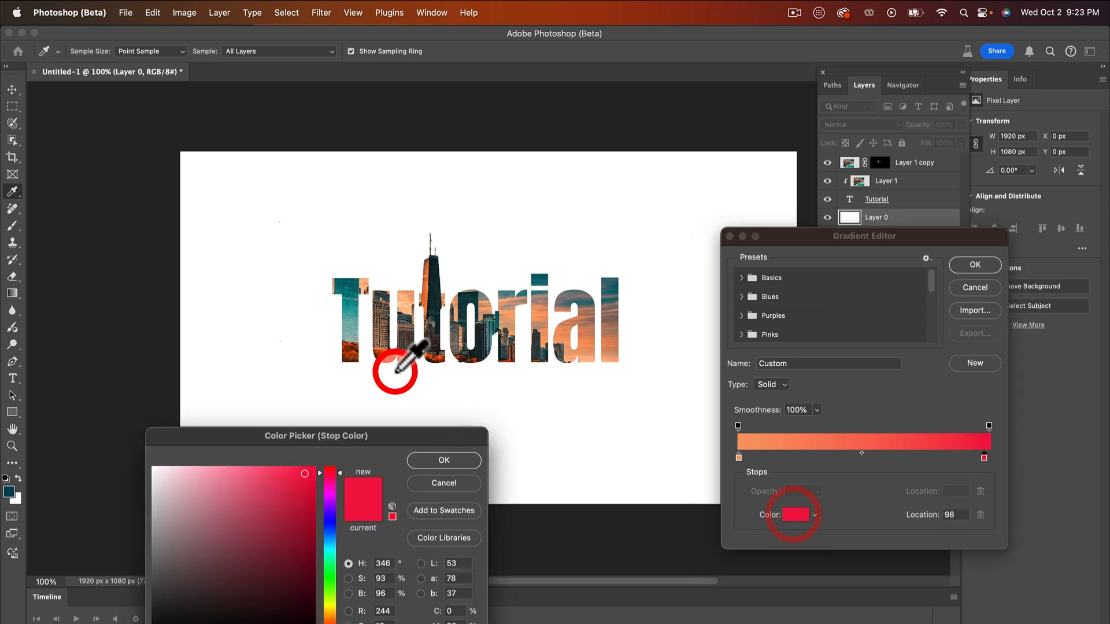
{"action": "left_click", "coordinate": [348, 324]}
{"action": "left_click", "coordinate": [443, 460]}
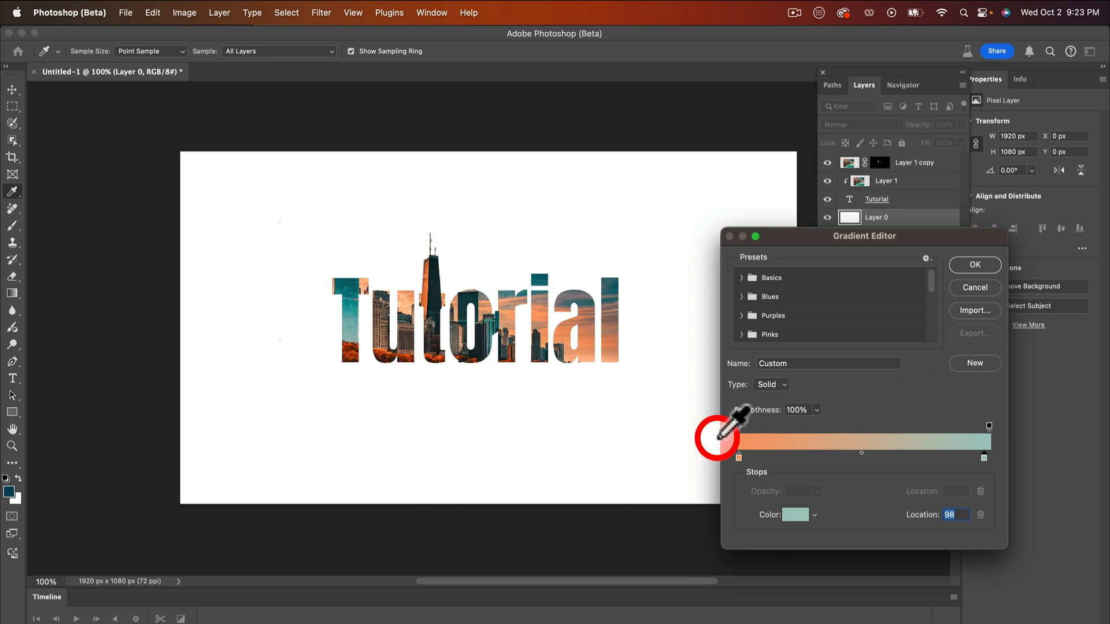
Accept the gradient and draw it as a radial fill on the background layer, from the upper-left area past the lower-right edge.
{"action": "left_click", "coordinate": [977, 265]}
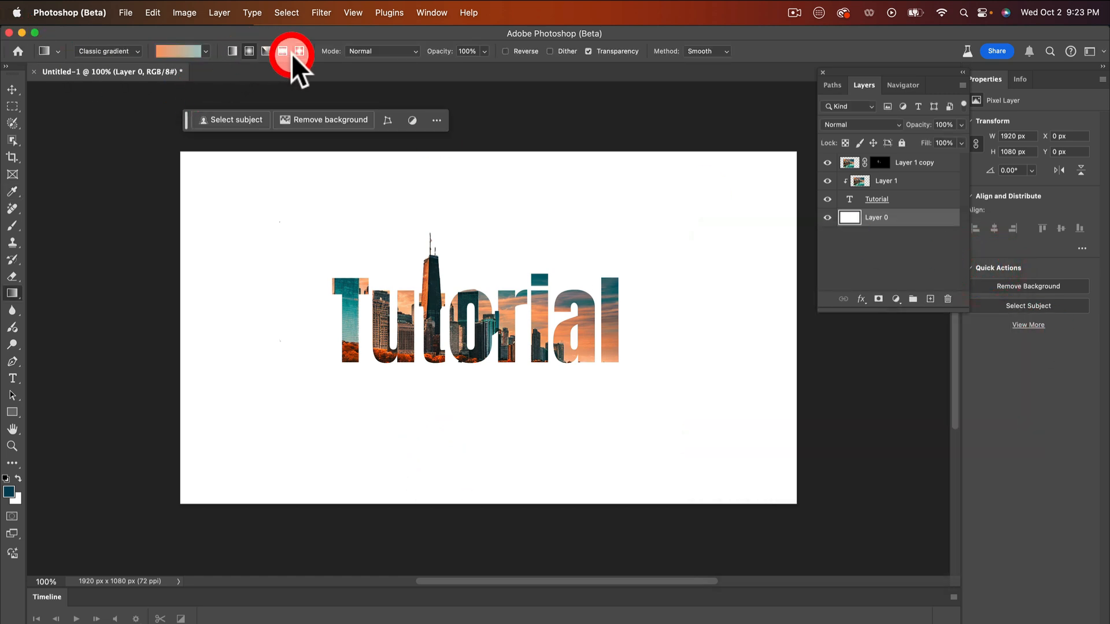
{"action": "left_click", "coordinate": [249, 51]}
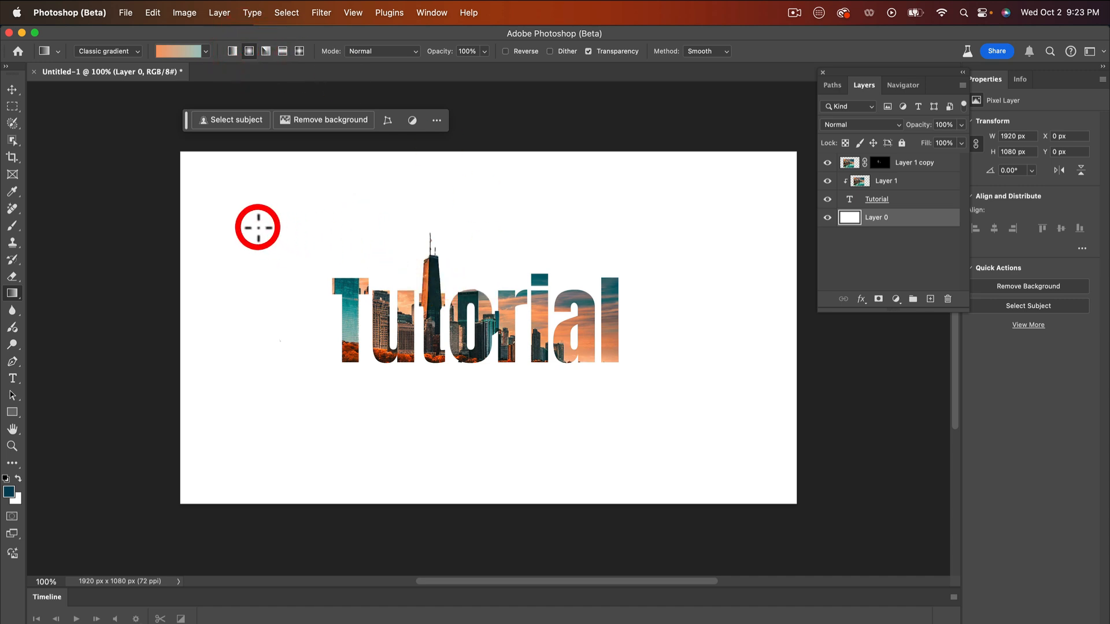
{"action": "left_click_drag", "start_coordinate": [311, 226], "coordinate": [898, 486]}
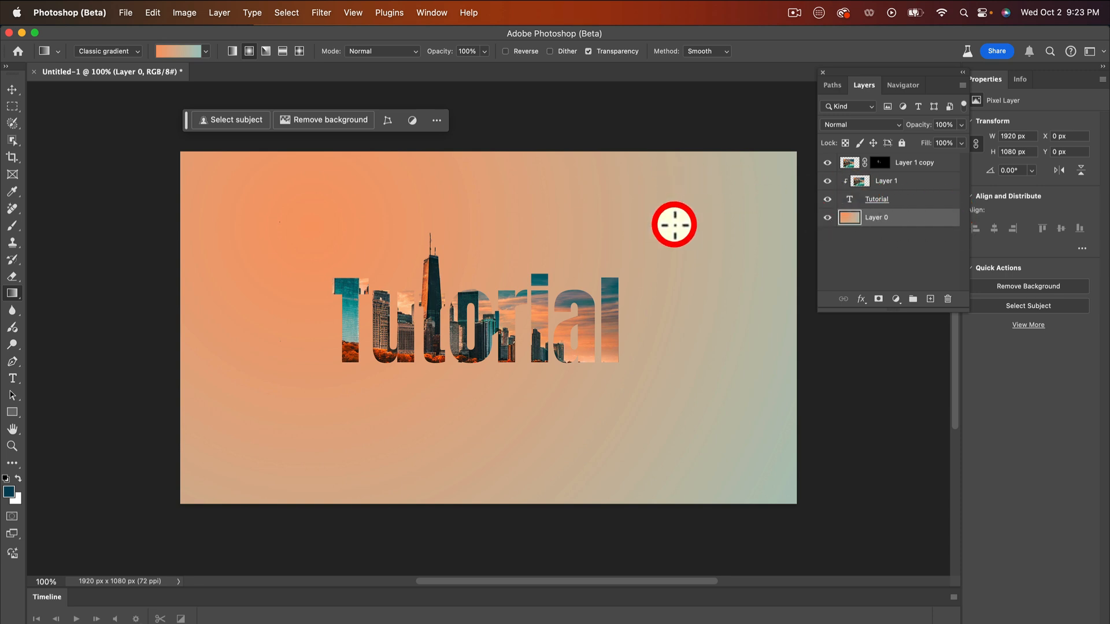
Add a 5 px black Stroke layer effect to the "Tutorial" text.
{"action": "left_click", "coordinate": [882, 200]}
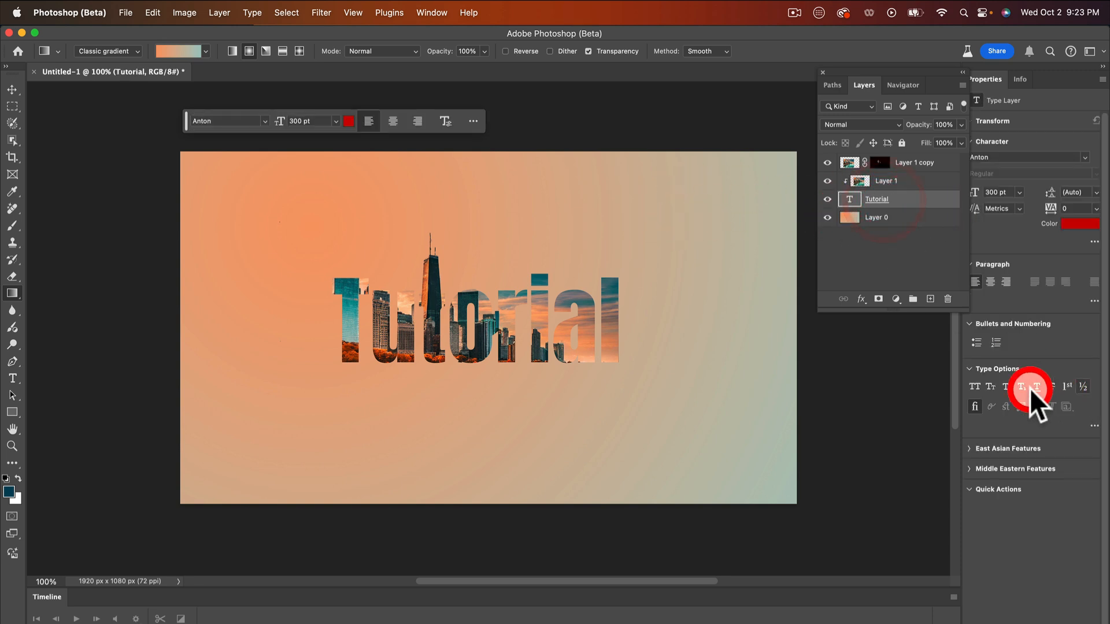
{"action": "left_click", "coordinate": [861, 297]}
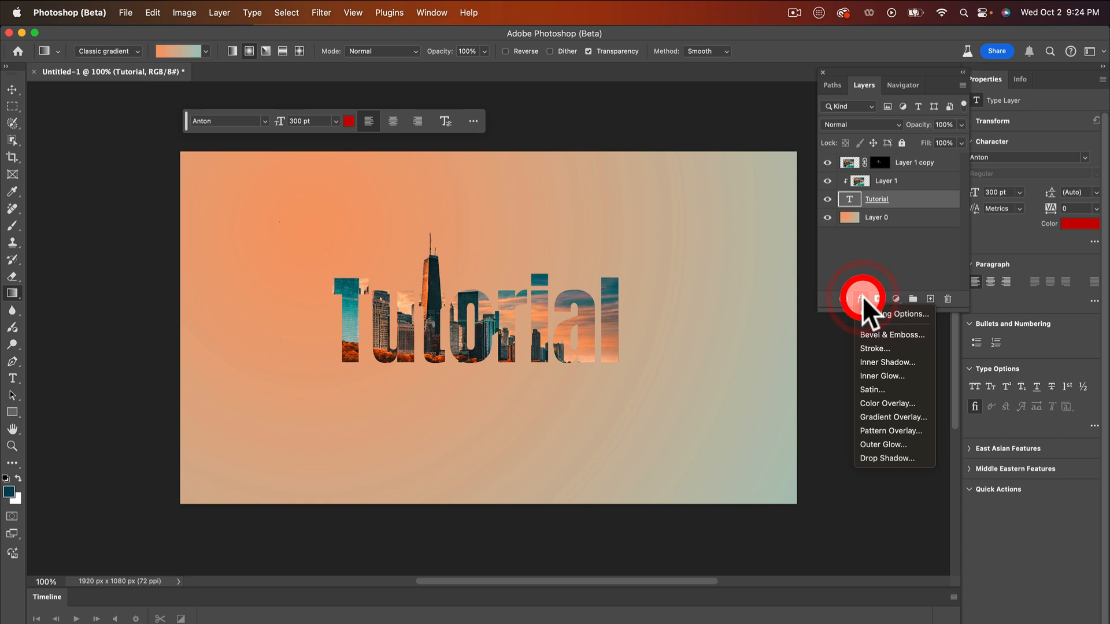
{"action": "left_click", "coordinate": [874, 348]}
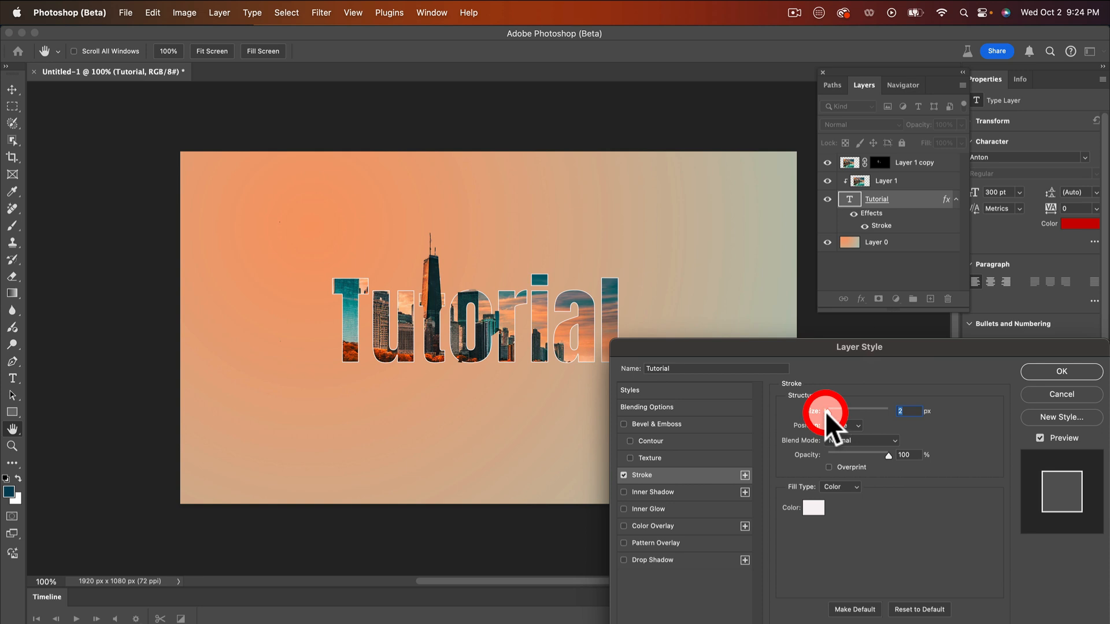
{"action": "left_click_drag", "start_coordinate": [826, 411], "coordinate": [830, 412]}
{"action": "left_click", "coordinate": [813, 508]}
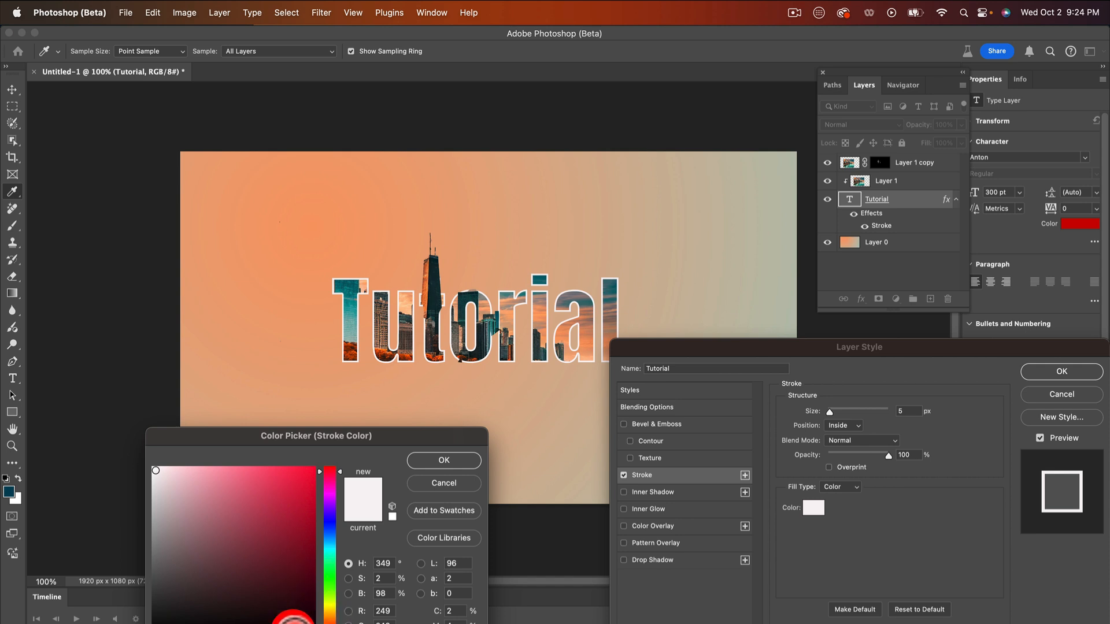
{"action": "left_click", "coordinate": [305, 623]}
{"action": "left_click", "coordinate": [469, 462]}
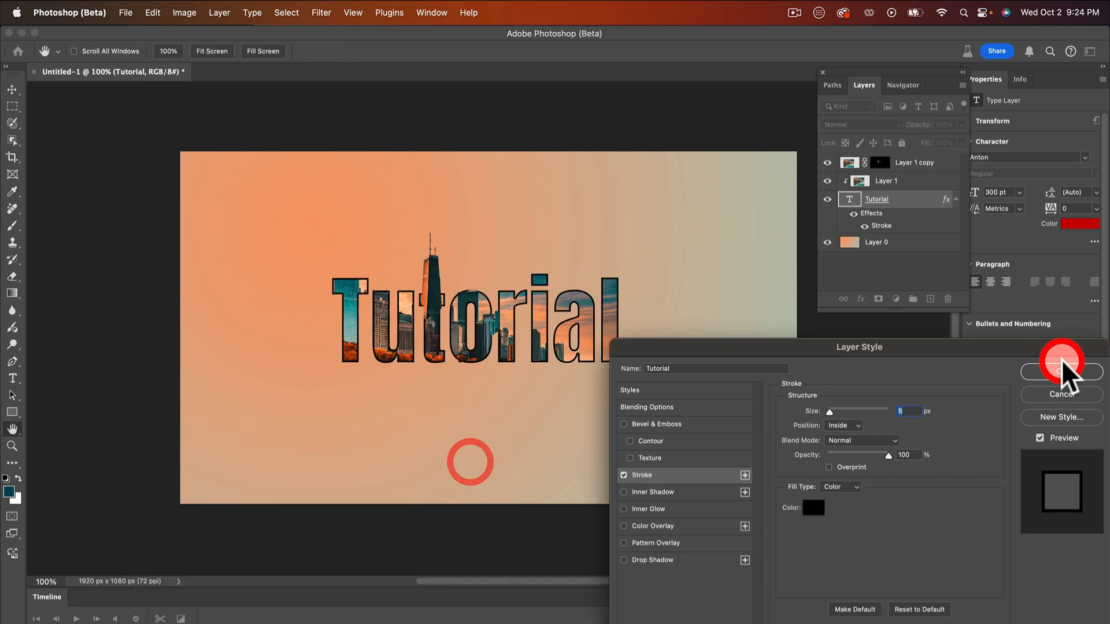
{"action": "left_click", "coordinate": [1063, 371]}
{"action": "key", "text": "g"}
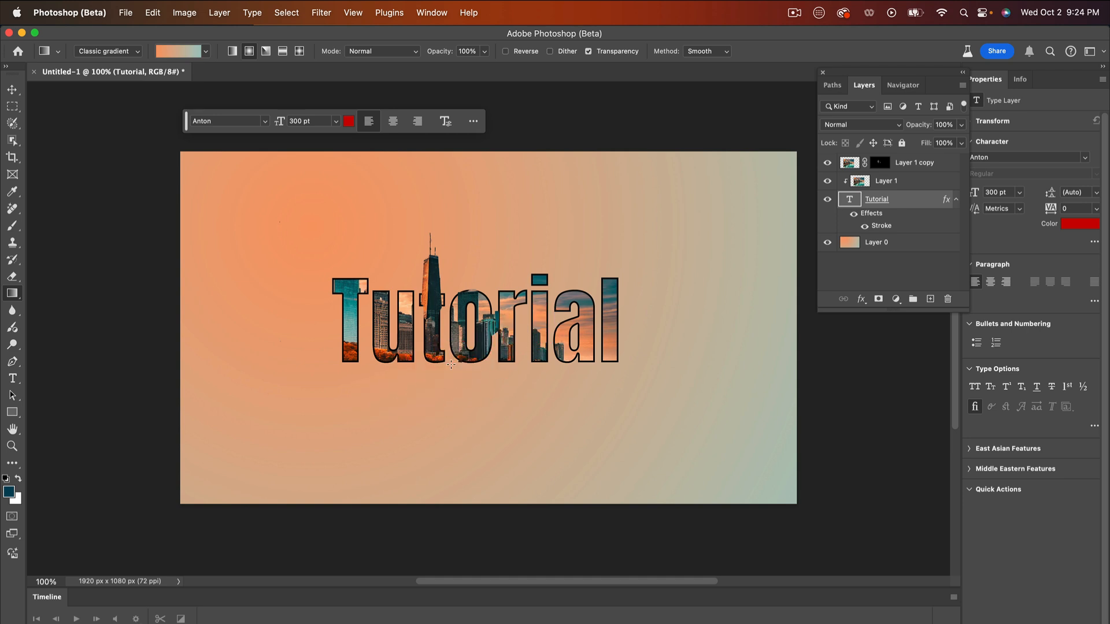
{"action": "scroll", "coordinate": [450, 364], "scroll_direction": "right", "scroll_amount": 5}
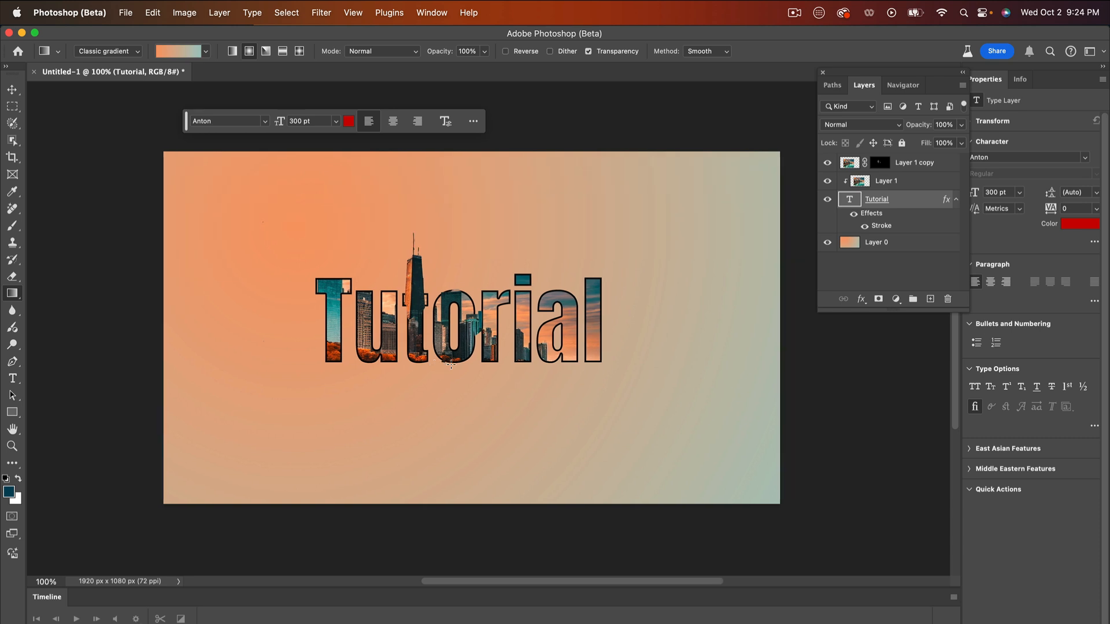